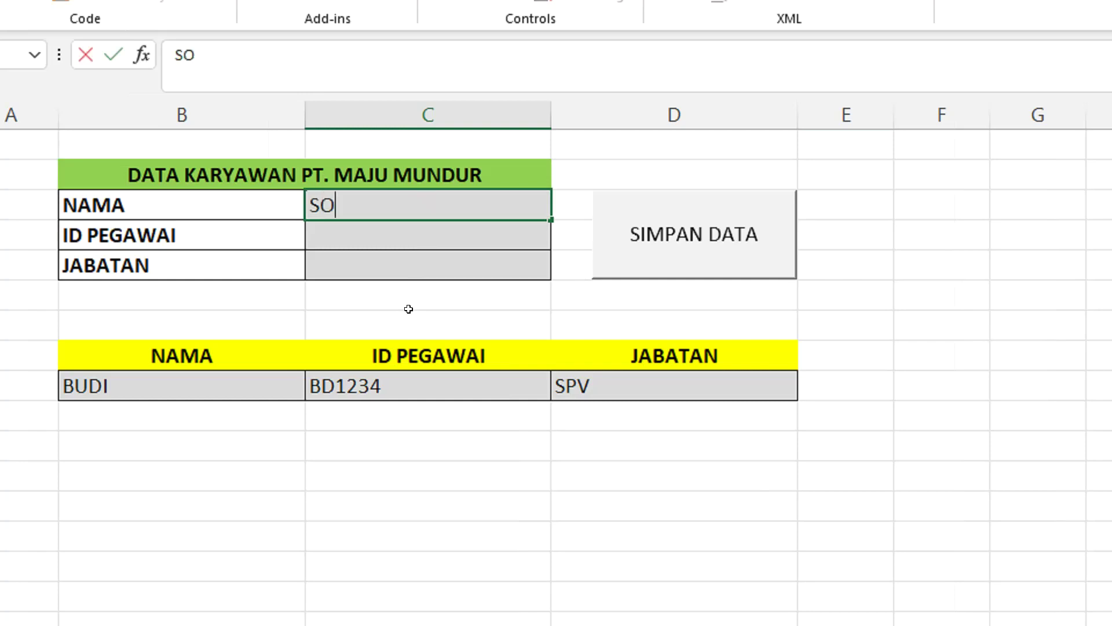
Save the first employee, with an employee ID and position MANDOR, as the table's top row.
{"action": "key", "text": "Return"}
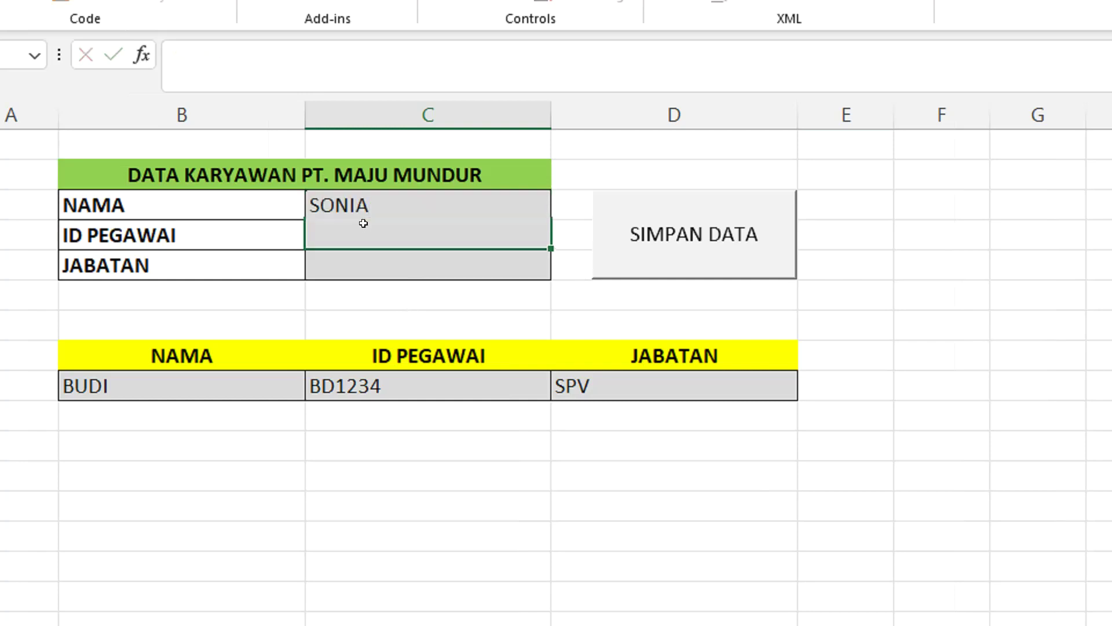
{"action": "type", "text": "SN1234"}
{"action": "left_click", "coordinate": [373, 255]}
{"action": "type", "text": "MANDOR"}
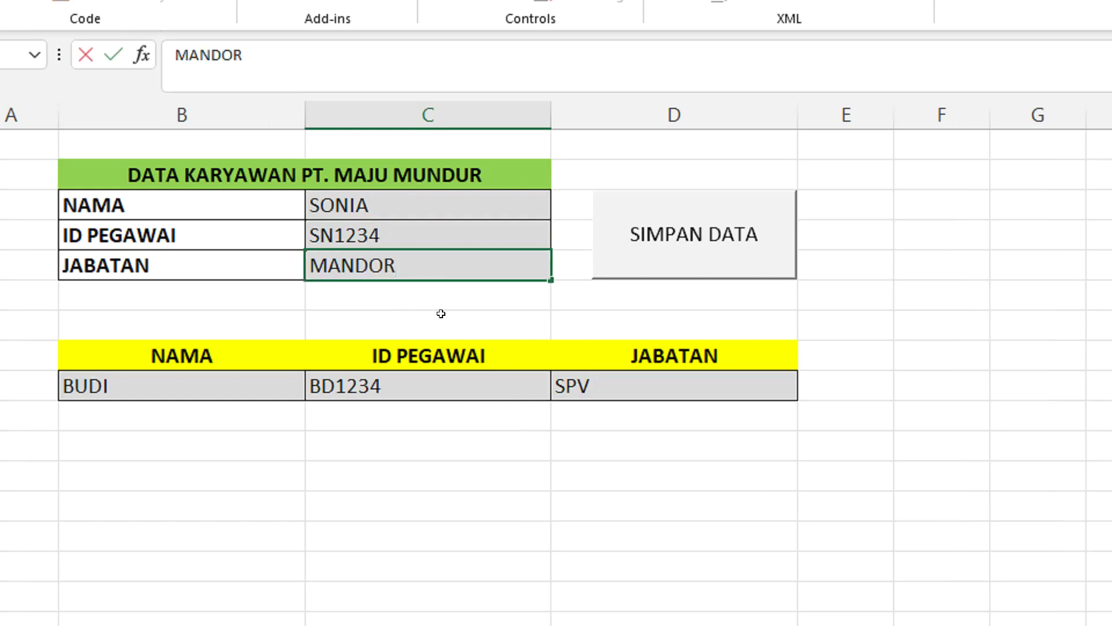
{"action": "left_click", "coordinate": [696, 242]}
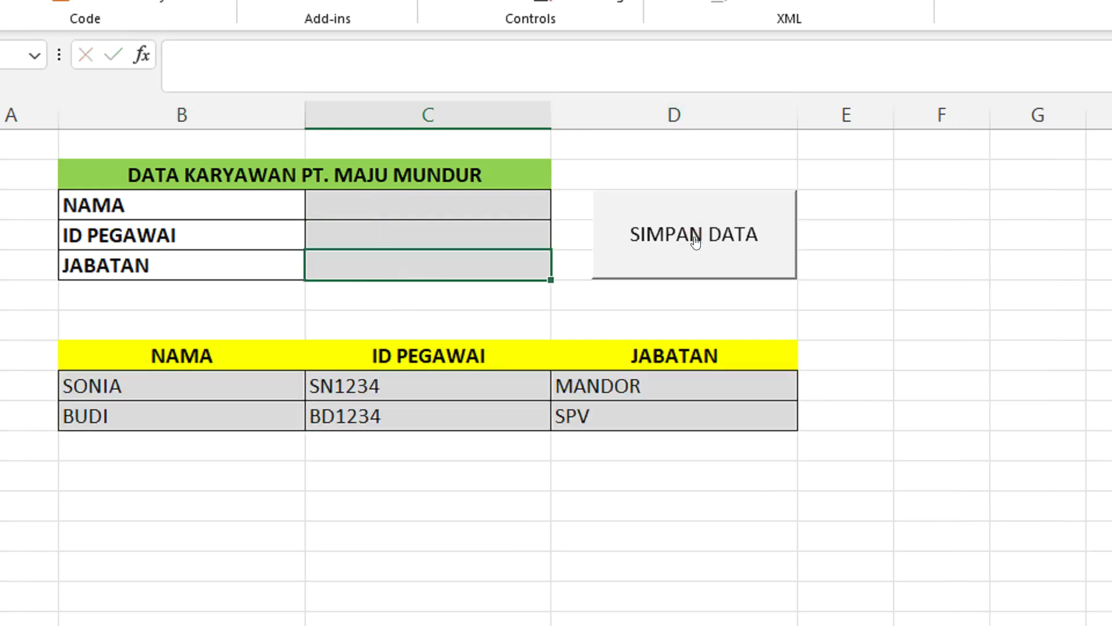
{"action": "left_click_drag", "start_coordinate": [211, 388], "coordinate": [701, 395]}
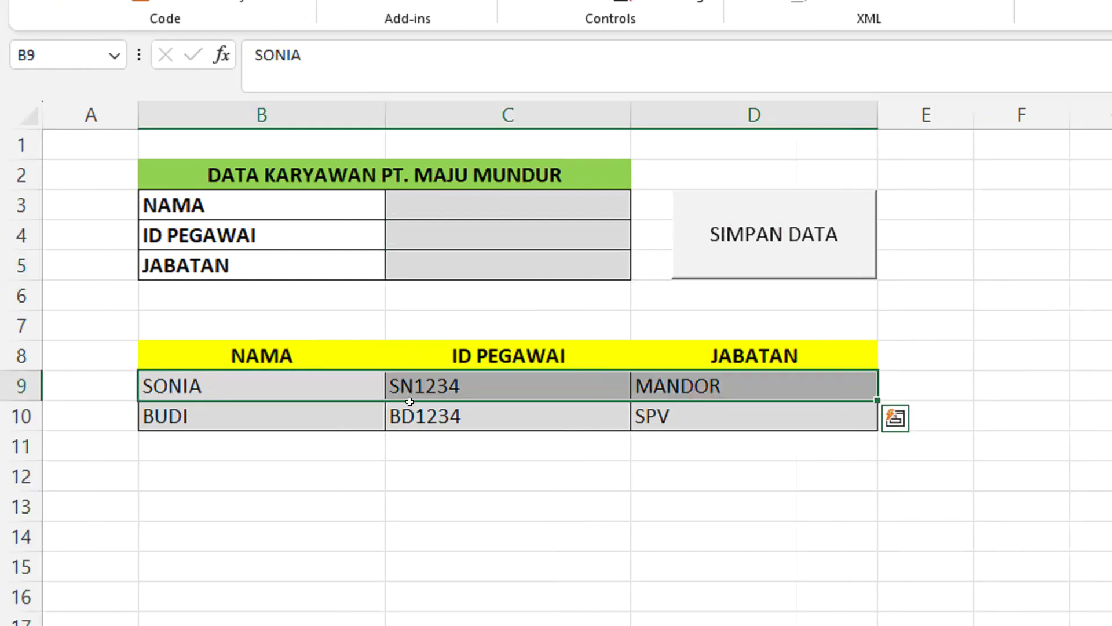
Enter a second employee's name, ID and position DIREKTUR, and save it to the table's top.
{"action": "left_click", "coordinate": [558, 200]}
{"action": "type", "text": "AGUS SUBAGYO"}
{"action": "left_click", "coordinate": [547, 237]}
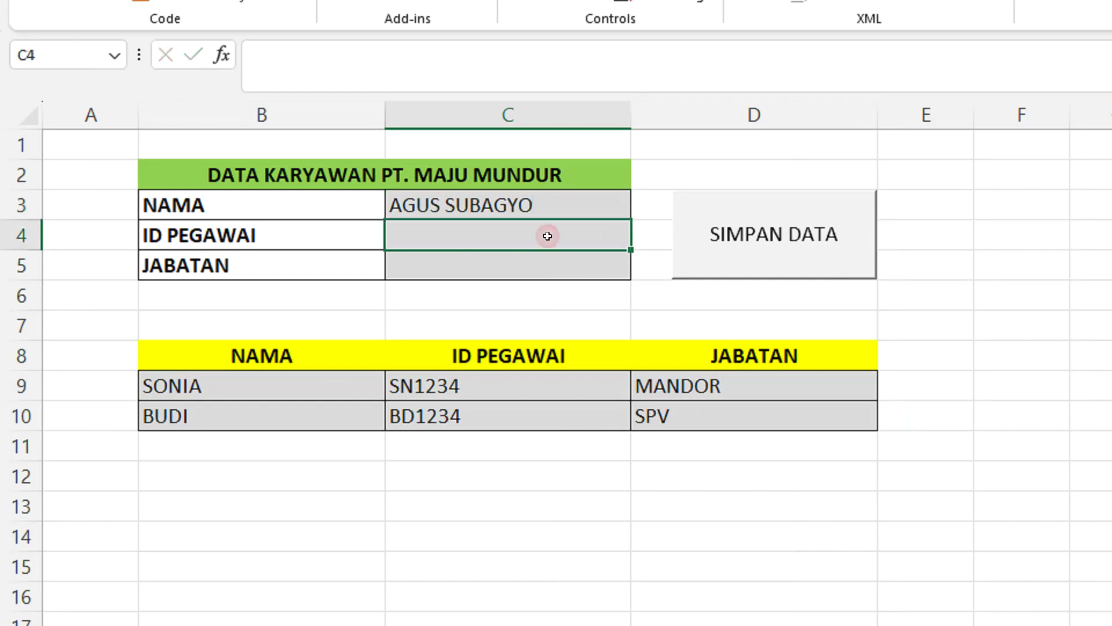
{"action": "type", "text": "AS1234"}
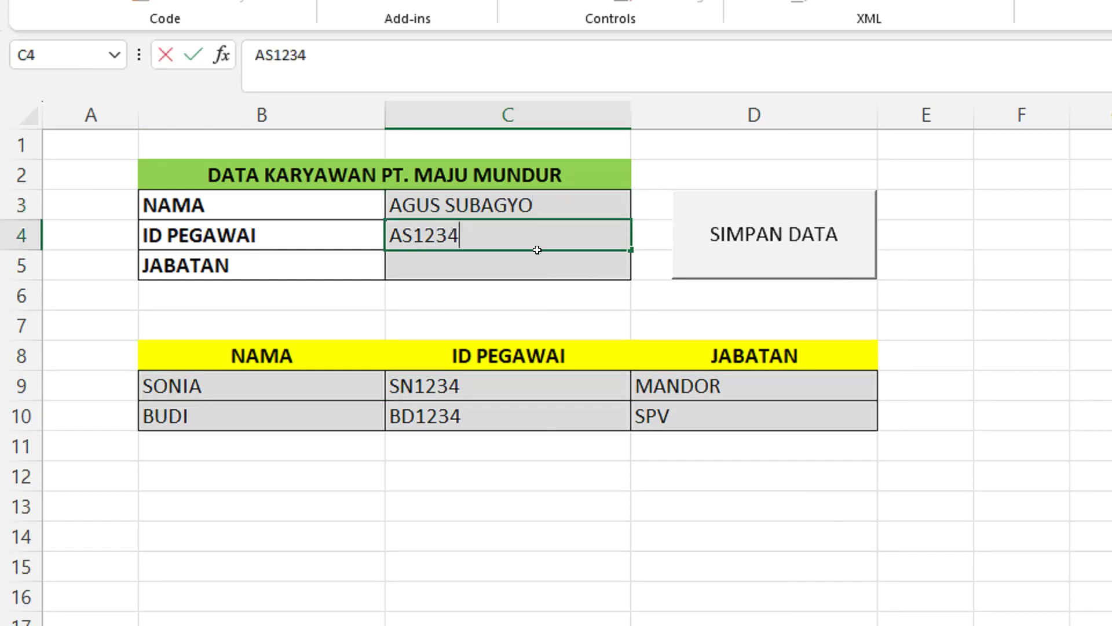
{"action": "left_click", "coordinate": [530, 267]}
{"action": "type", "text": "DIREKTUR"}
{"action": "left_click", "coordinate": [807, 244]}
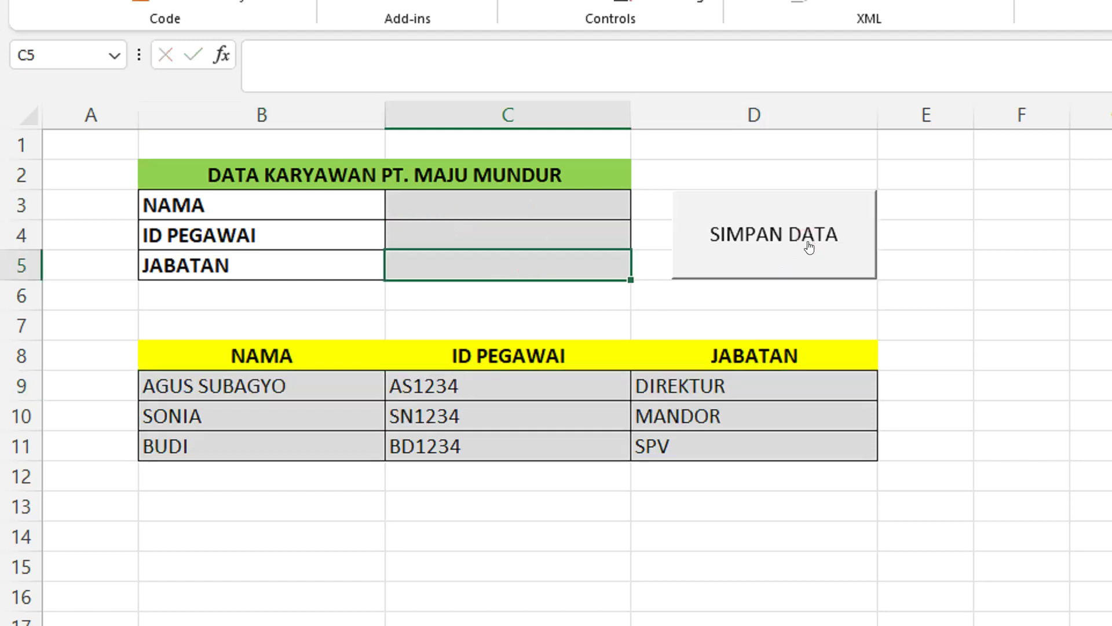
Enter a third employee's name, ID and position STAF, and save it as the top row.
{"action": "left_click", "coordinate": [573, 206]}
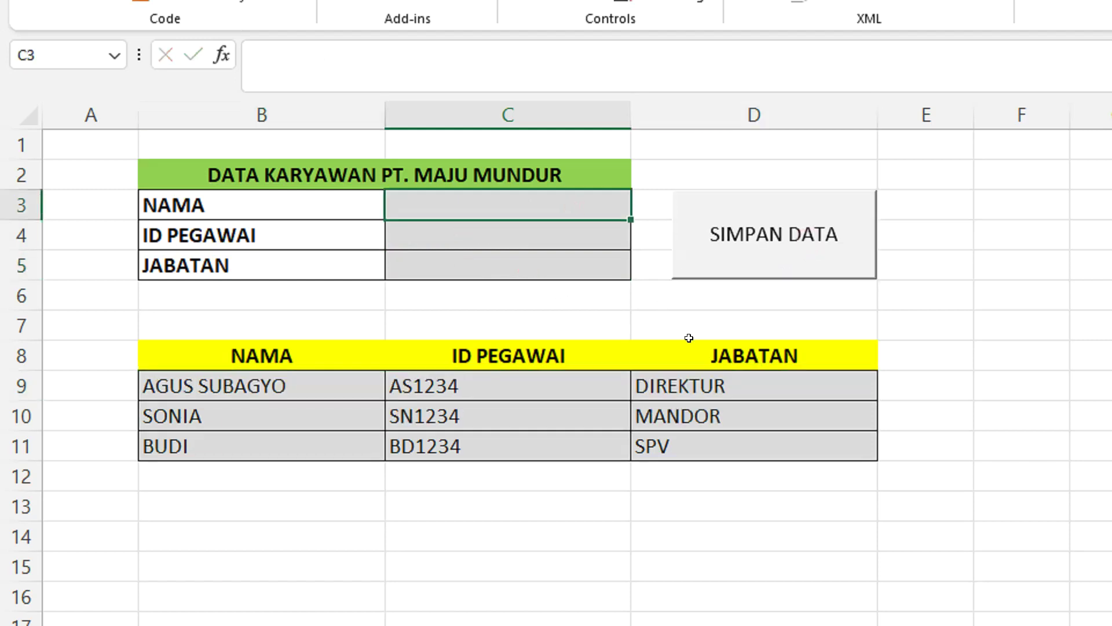
{"action": "type", "text": "DONI KURNIAWAN"}
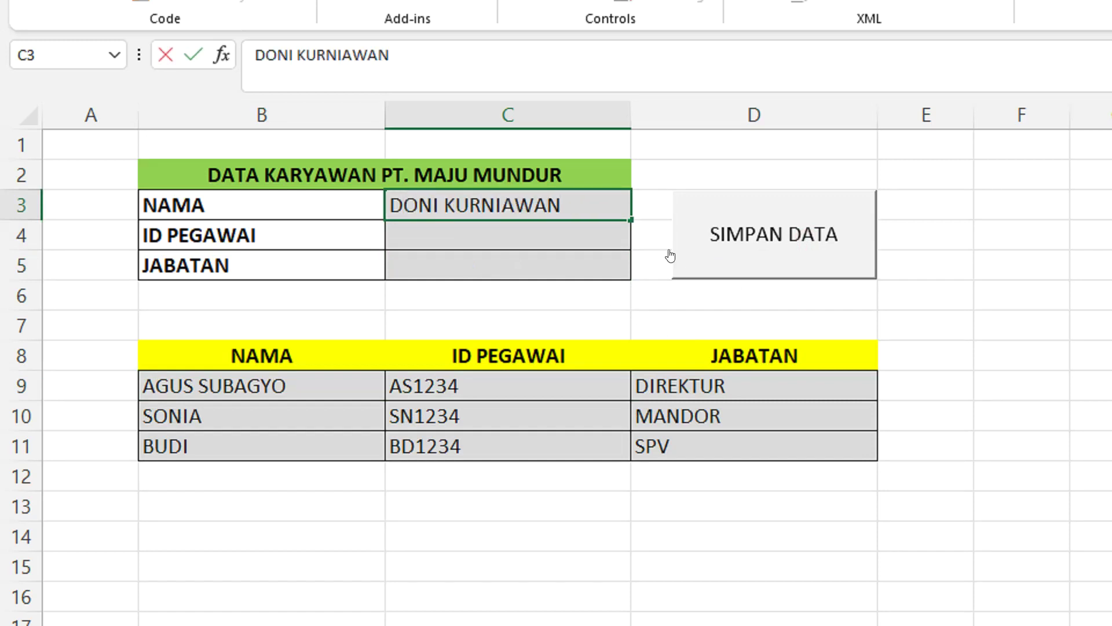
{"action": "left_click", "coordinate": [515, 236]}
{"action": "type", "text": "DK"}
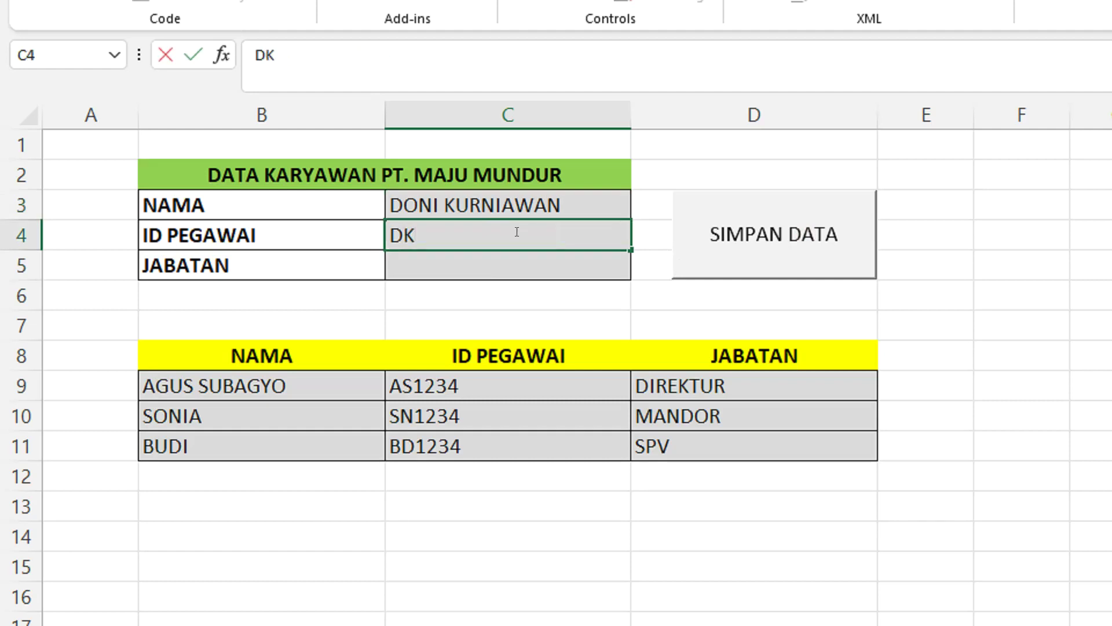
{"action": "type", "text": "1234"}
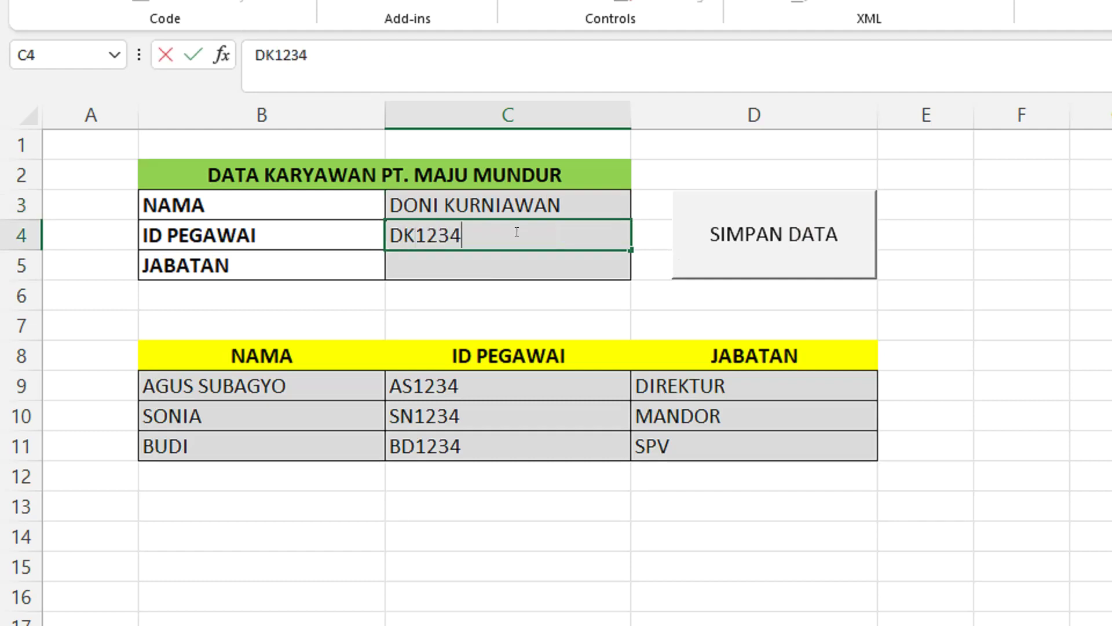
{"action": "left_click", "coordinate": [510, 253]}
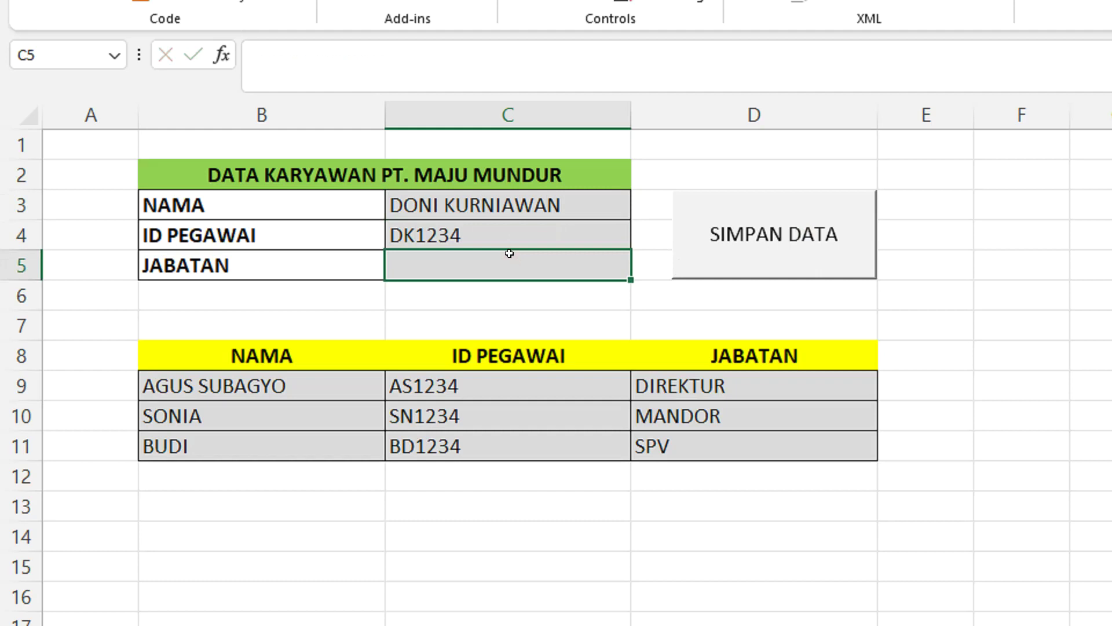
{"action": "type", "text": "STAF"}
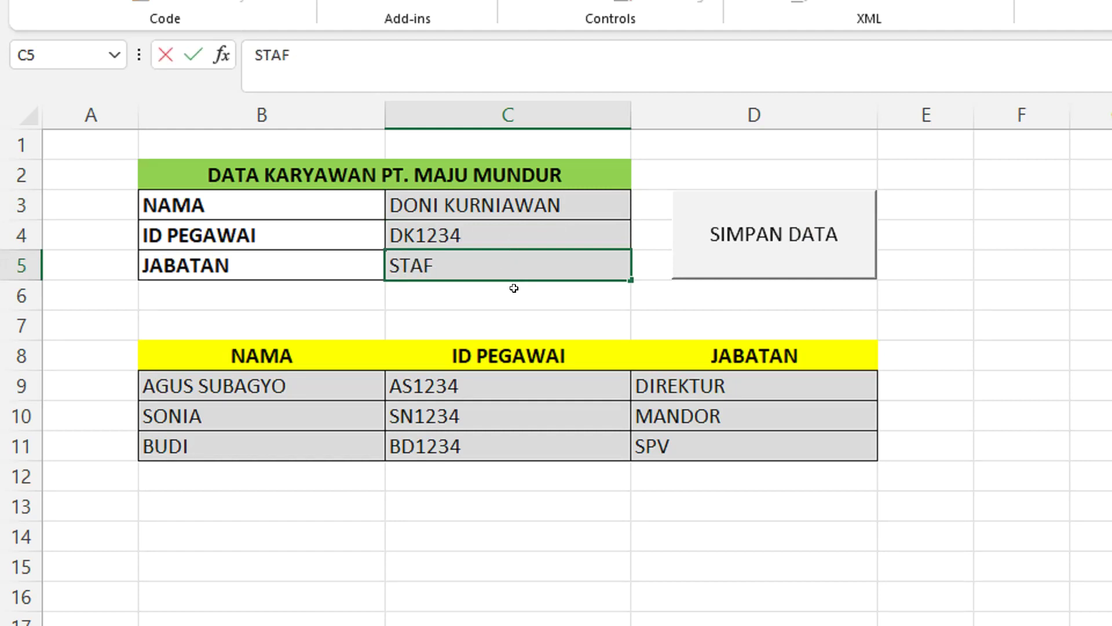
{"action": "left_click", "coordinate": [779, 244]}
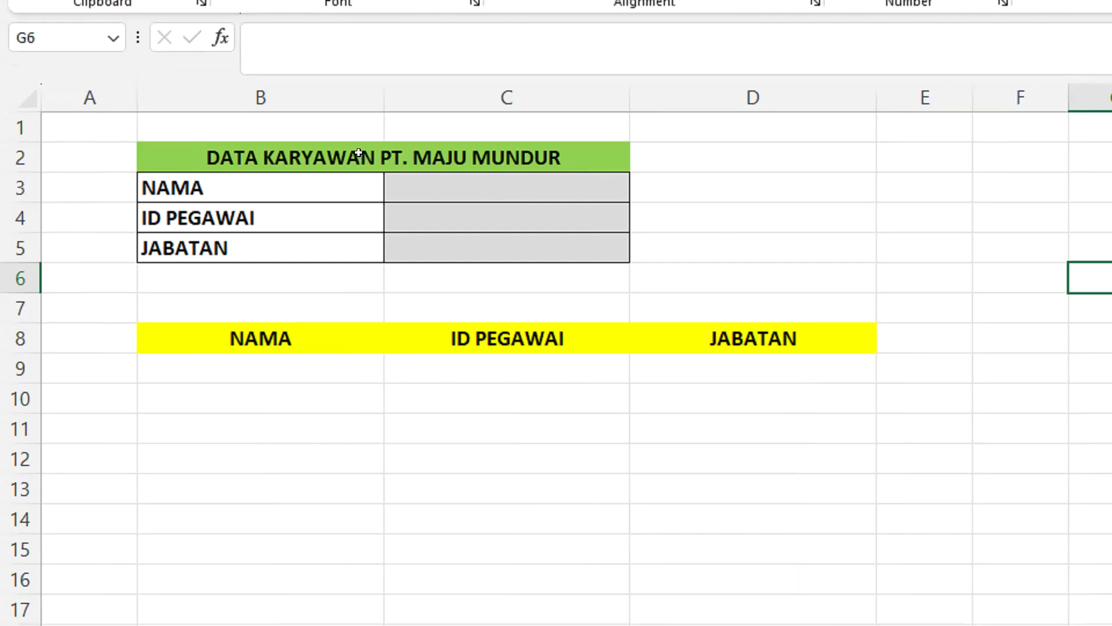
Select the DATA KARYAWAN PT. MAJU MUNDUR form title.
{"action": "left_click", "coordinate": [356, 153]}
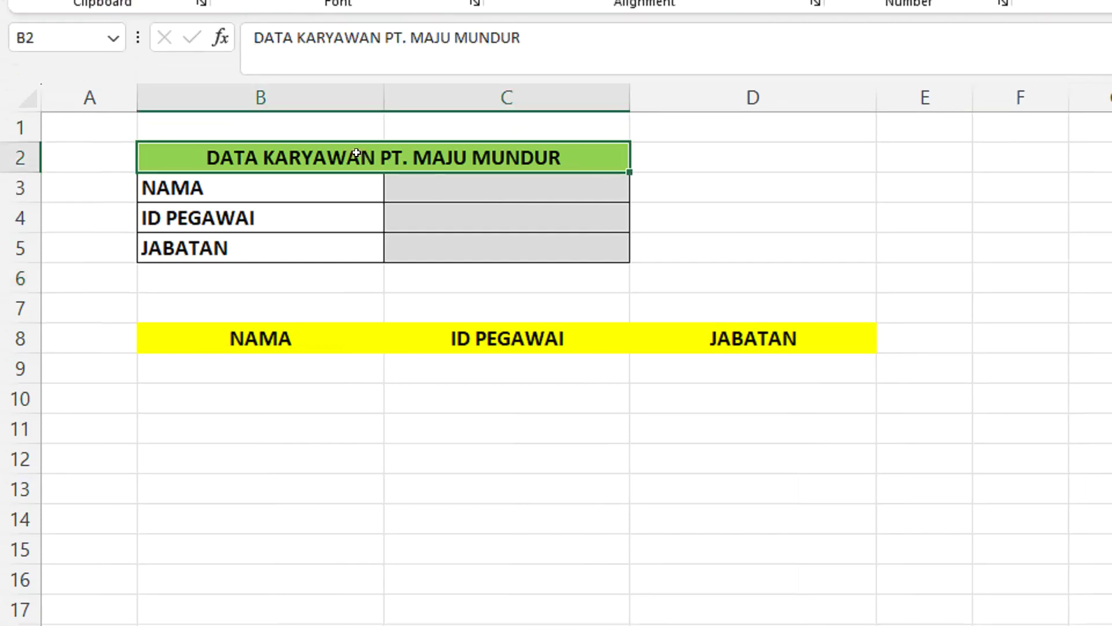
{"action": "left_click", "coordinate": [339, 190]}
{"action": "left_click", "coordinate": [330, 213]}
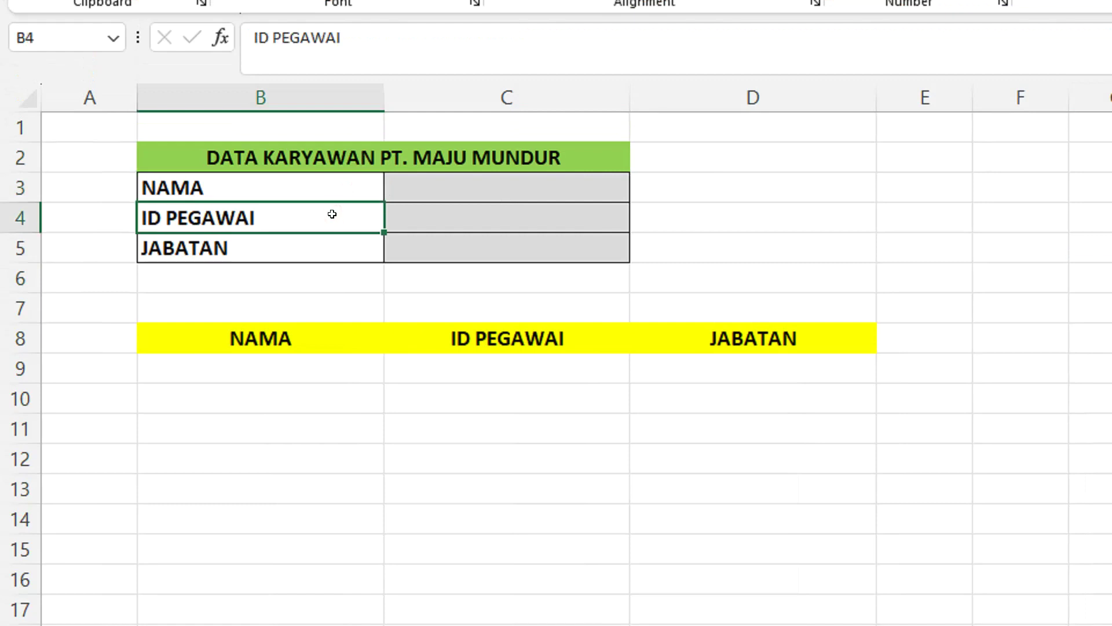
{"action": "left_click", "coordinate": [332, 240]}
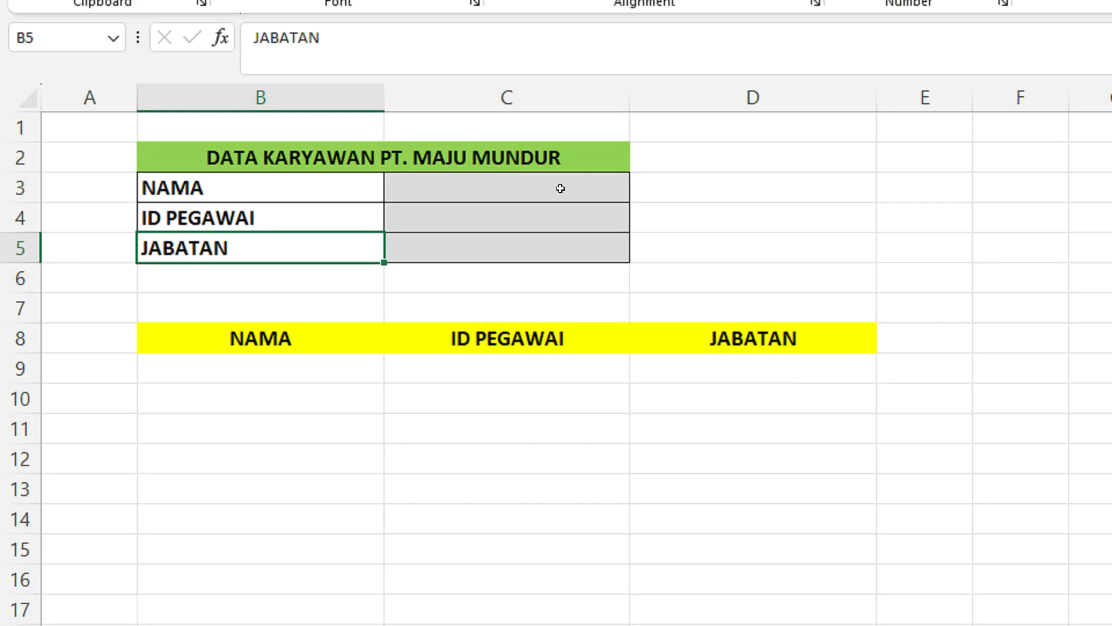
{"action": "left_click", "coordinate": [317, 368]}
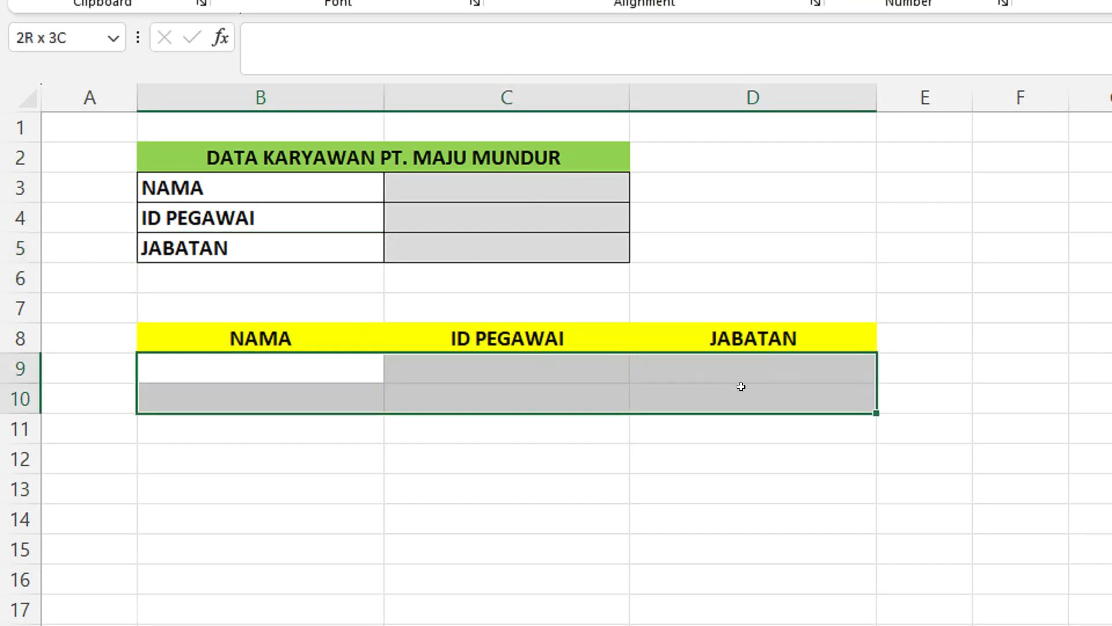
{"action": "left_click_drag", "start_coordinate": [317, 368], "coordinate": [727, 467]}
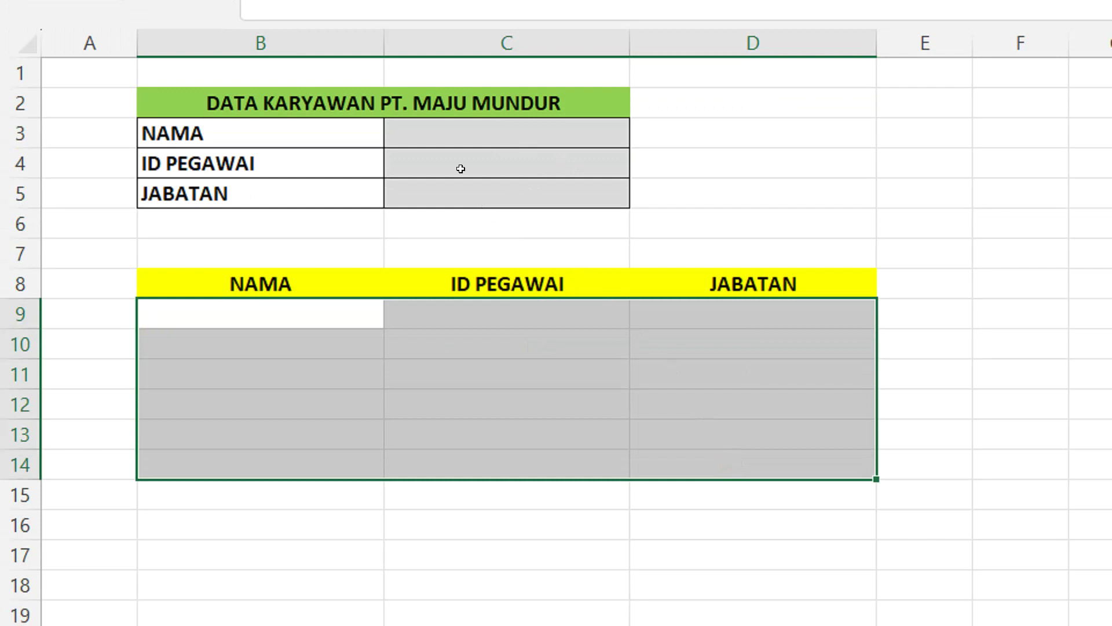
{"action": "left_click", "coordinate": [464, 124]}
{"action": "left_click", "coordinate": [470, 153]}
{"action": "left_click", "coordinate": [484, 230]}
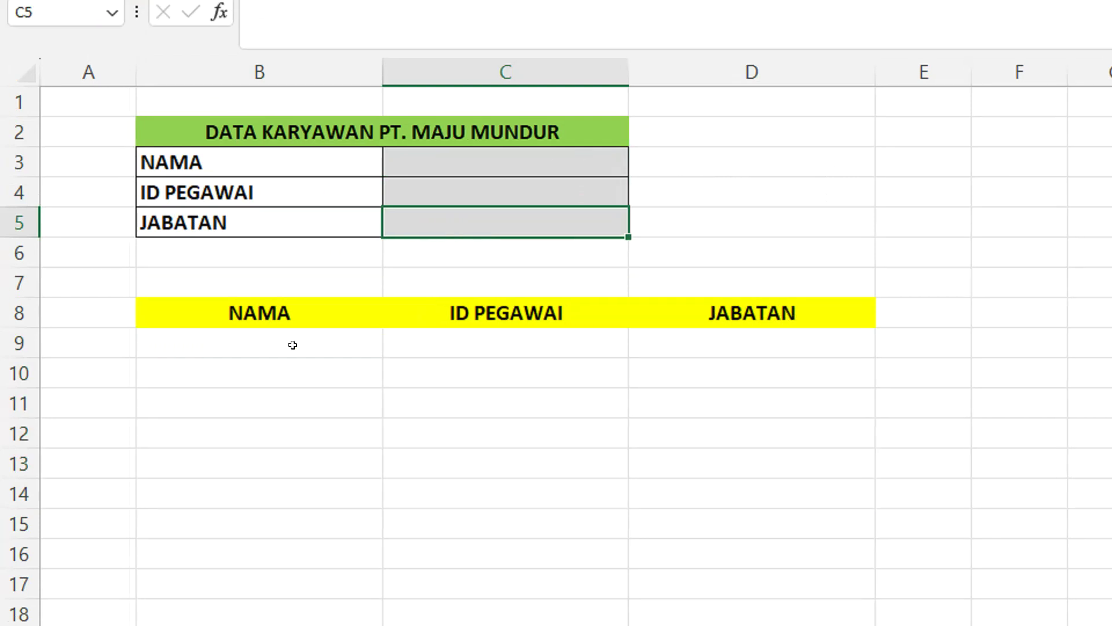
{"action": "left_click", "coordinate": [290, 345]}
{"action": "left_click", "coordinate": [455, 335]}
{"action": "left_click", "coordinate": [689, 341]}
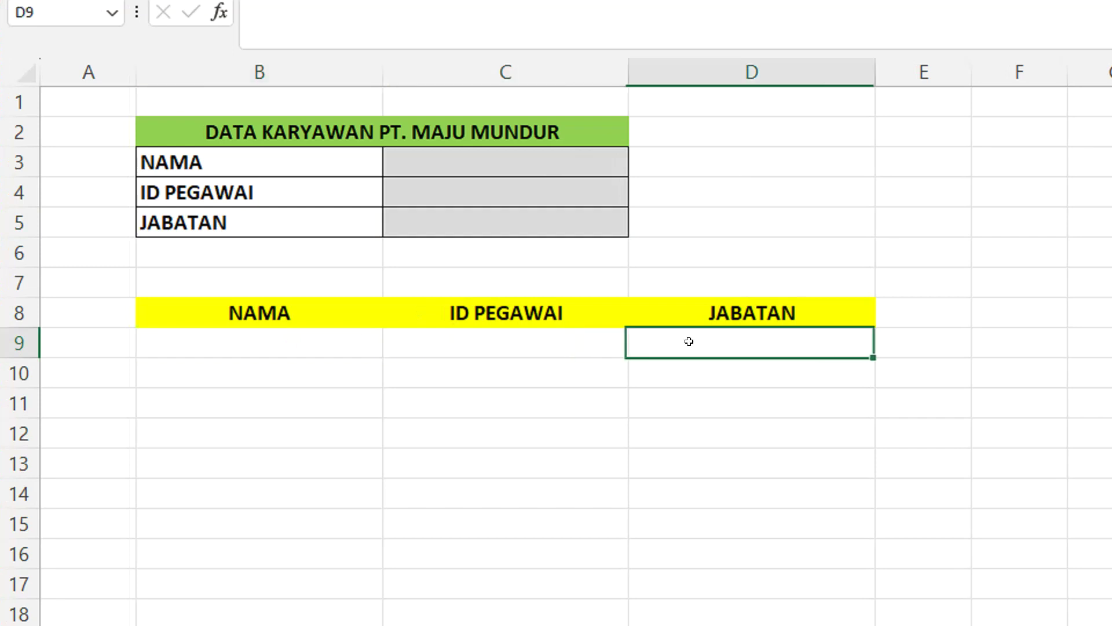
{"action": "left_click_drag", "start_coordinate": [310, 318], "coordinate": [700, 467]}
{"action": "left_click", "coordinate": [610, 362]}
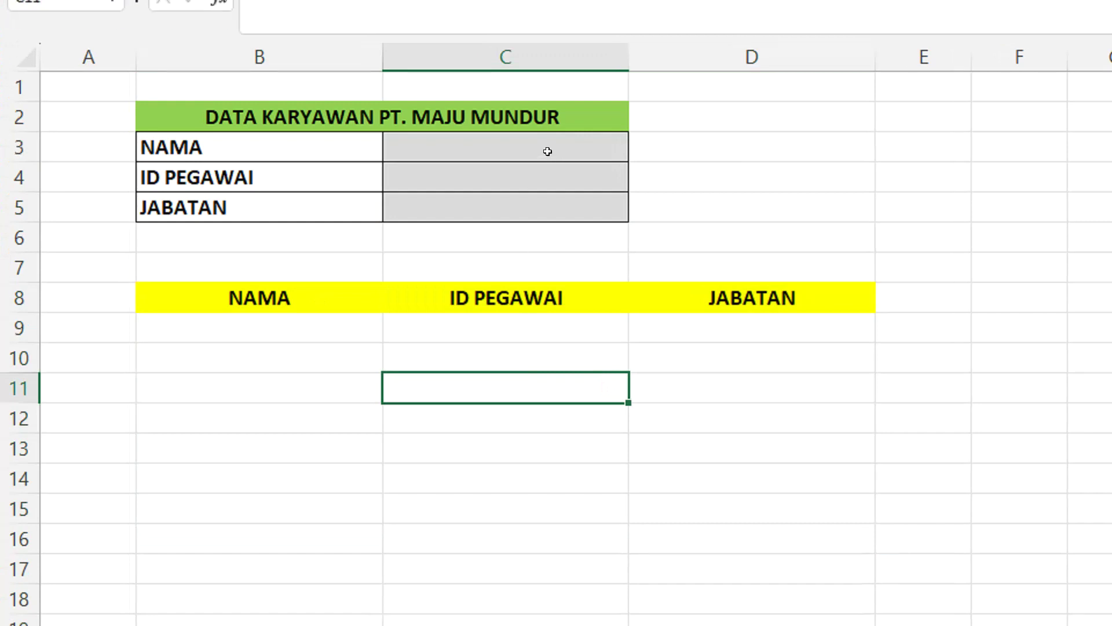
{"action": "left_click", "coordinate": [548, 152]}
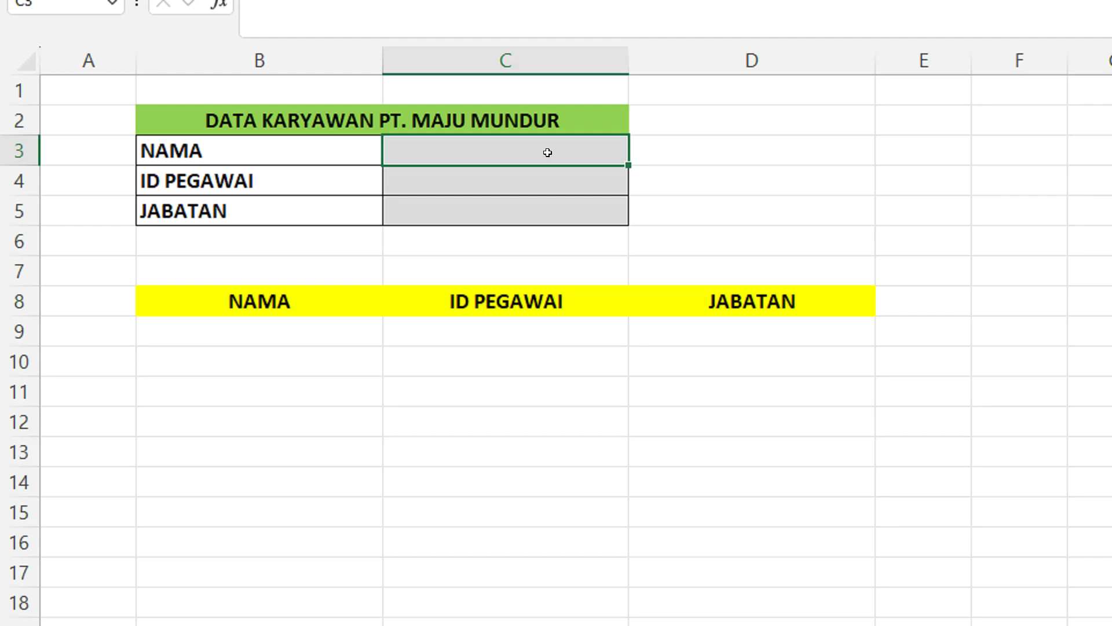
Fill the form with a sample employee's name, ID and position SPV, then select cell B9.
{"action": "type", "text": "BUDI"}
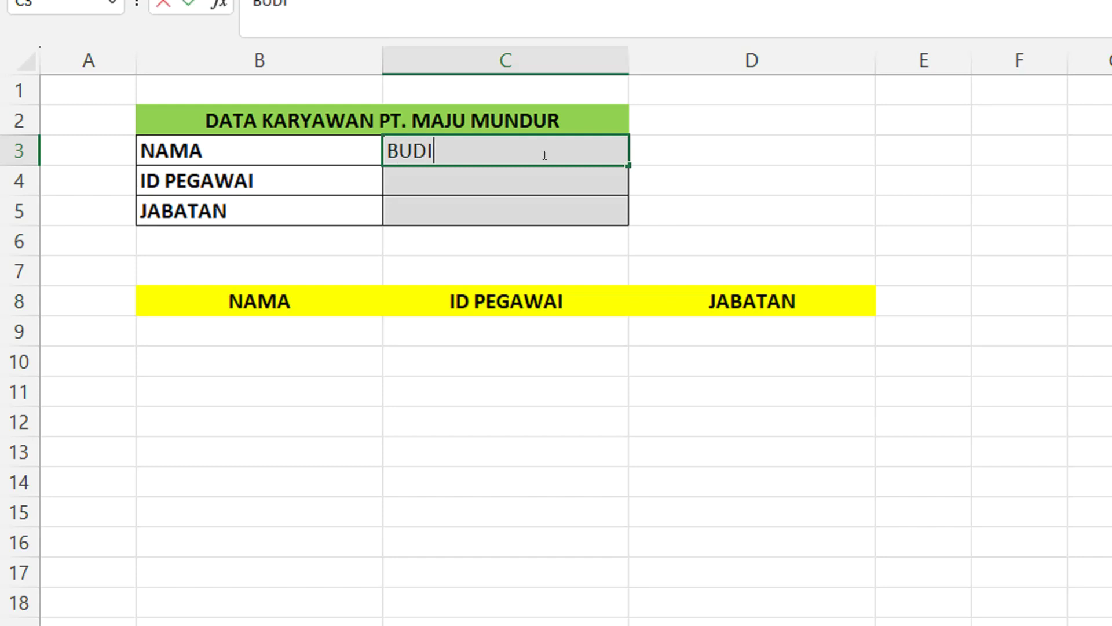
{"action": "left_click", "coordinate": [517, 182]}
{"action": "type", "text": "BD1234"}
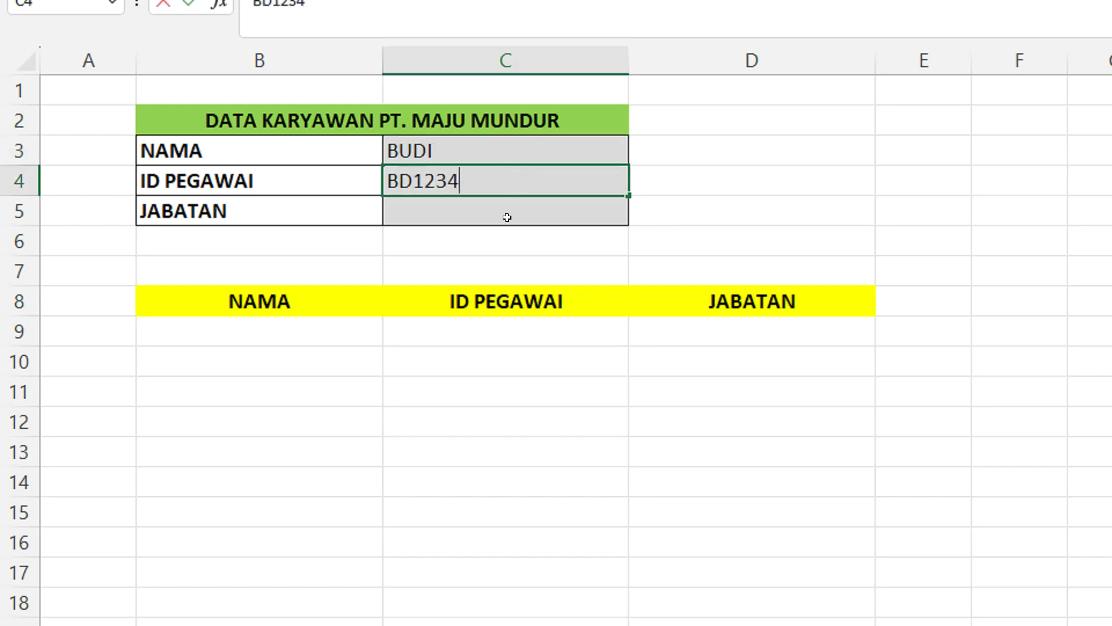
{"action": "left_click", "coordinate": [513, 211]}
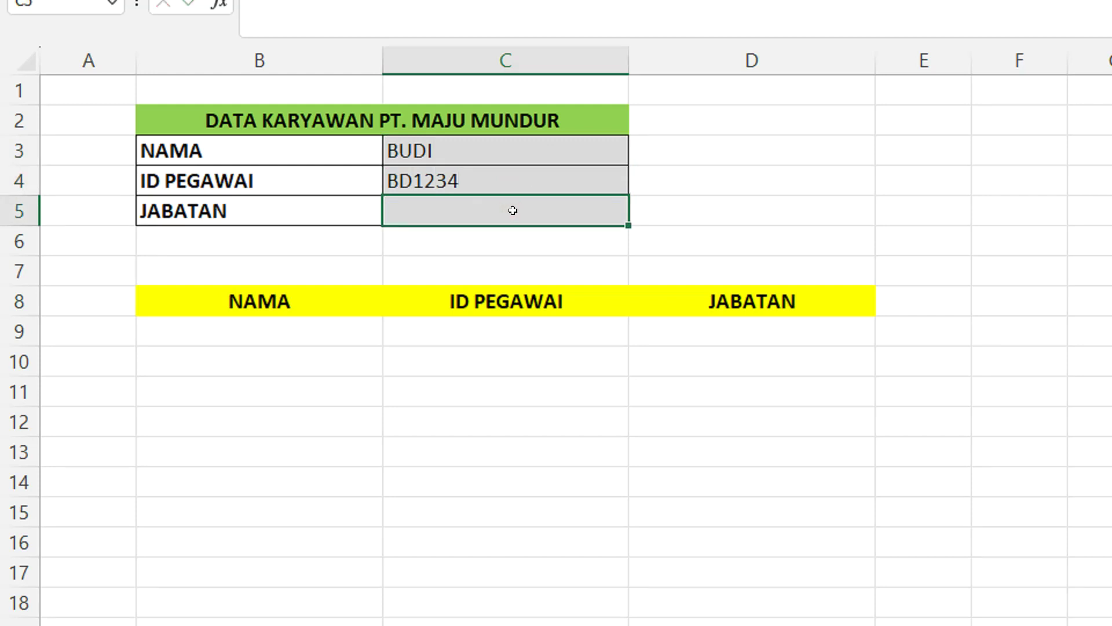
{"action": "type", "text": "SU"}
{"action": "key", "text": "BackSpace"}
{"action": "type", "text": "PV"}
{"action": "key", "text": "Return"}
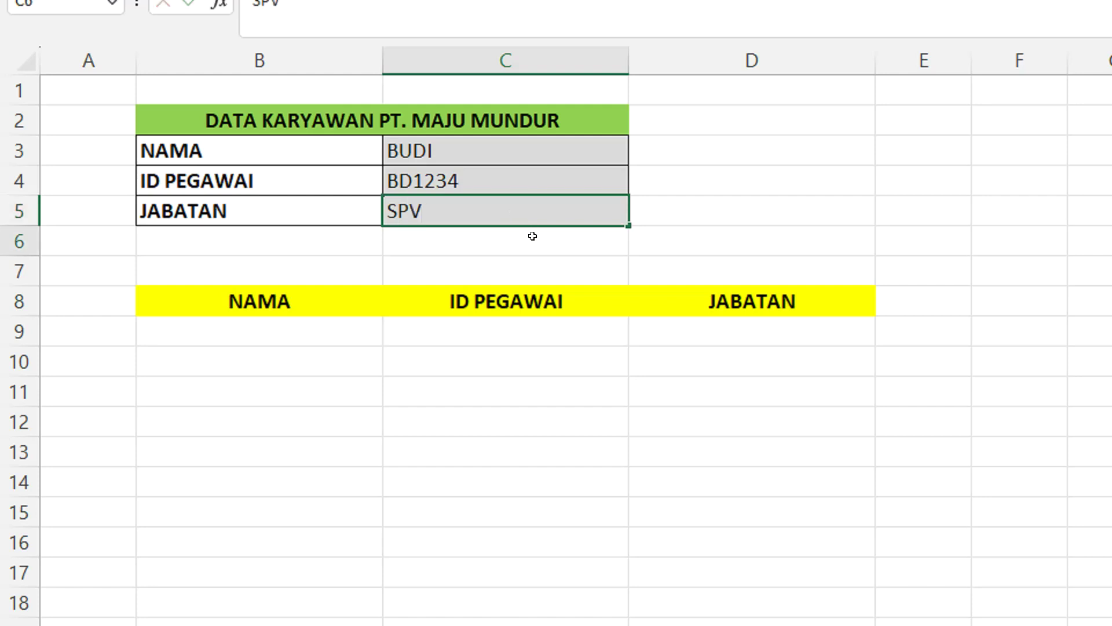
{"action": "left_click", "coordinate": [344, 333]}
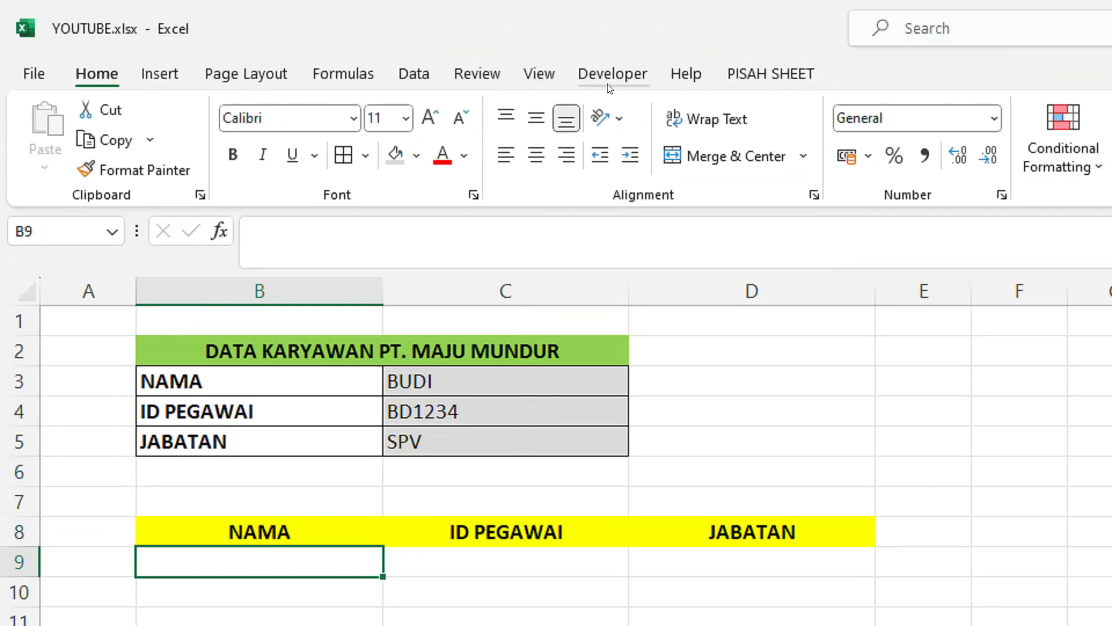
Open the Record Macro dialog from the Developer tab's Code group.
{"action": "left_click", "coordinate": [610, 76]}
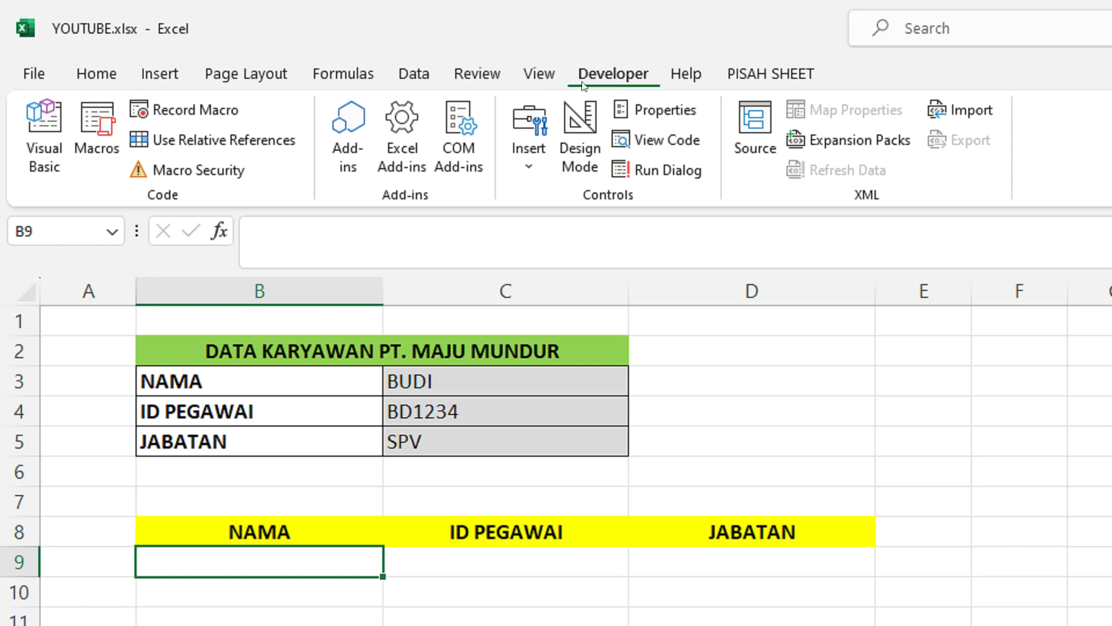
{"action": "left_click", "coordinate": [626, 84]}
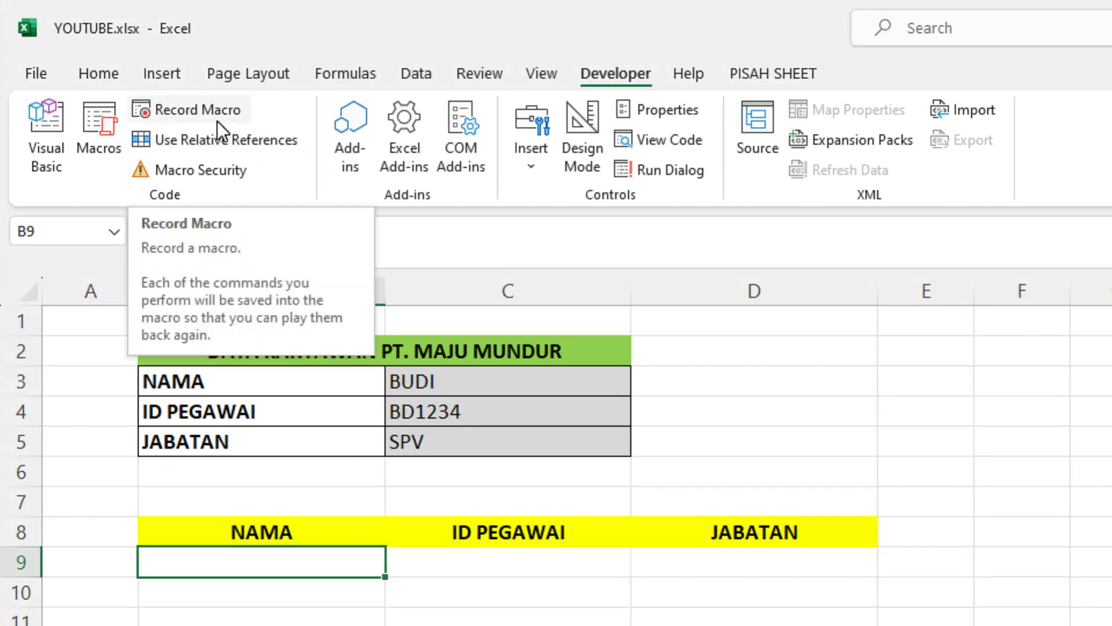
{"action": "left_click", "coordinate": [195, 115]}
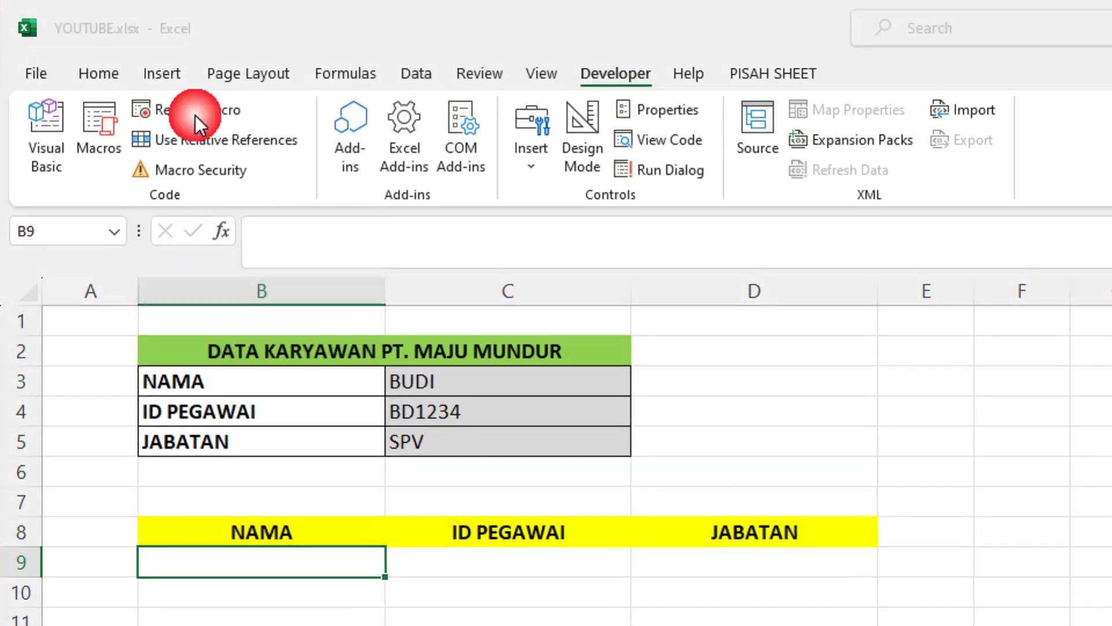
Start recording a macro named SIMPAN_DATA with shortcut Ctrl+Shift+K.
{"action": "left_click_drag", "start_coordinate": [999, 336], "coordinate": [588, 323]}
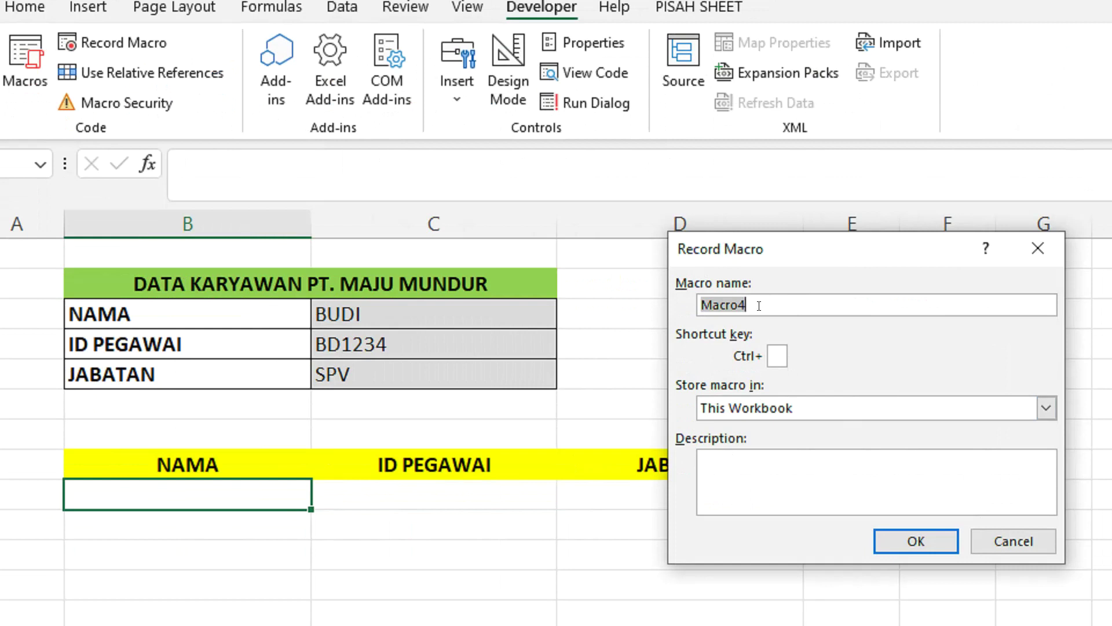
{"action": "type", "text": "SIMPAN"}
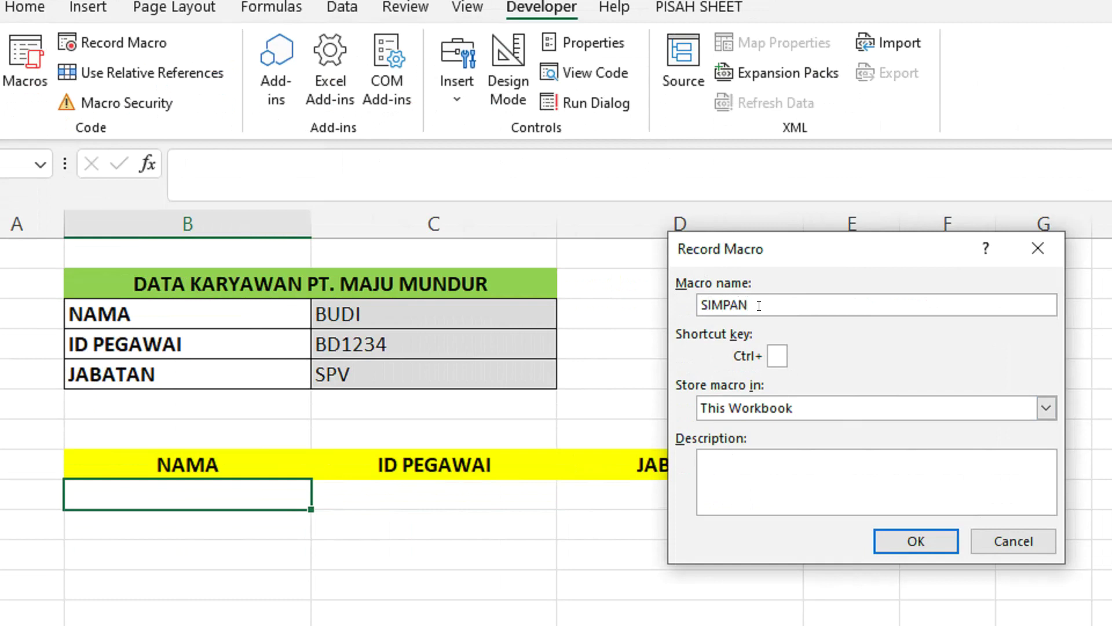
{"action": "type", "text": "_DATA"}
{"action": "left_click", "coordinate": [776, 352]}
{"action": "type", "text": "K"}
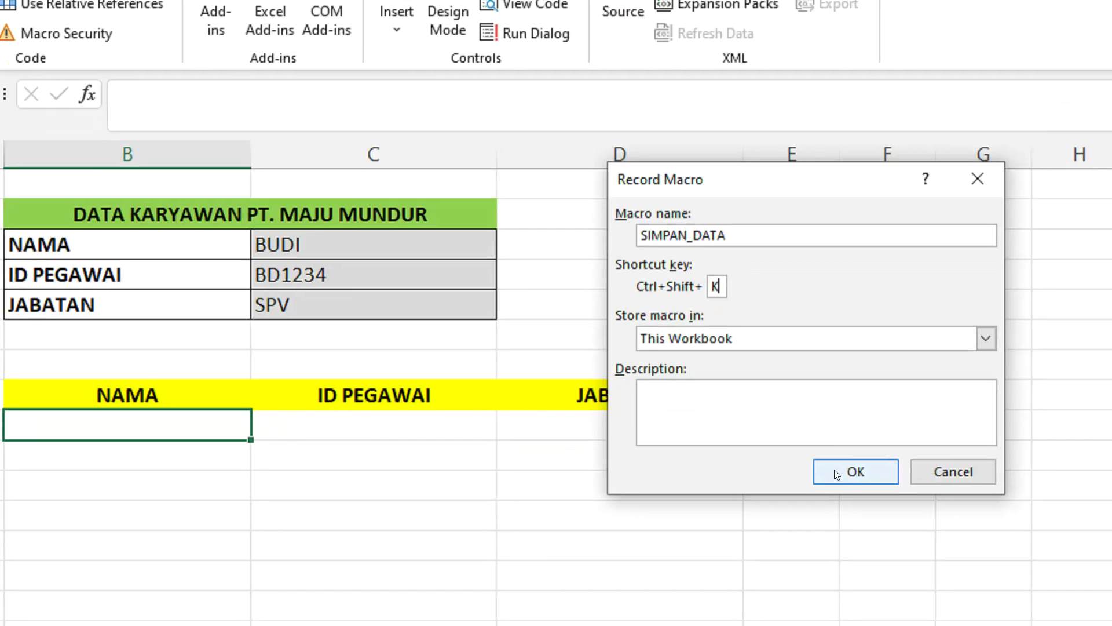
{"action": "left_click", "coordinate": [837, 473]}
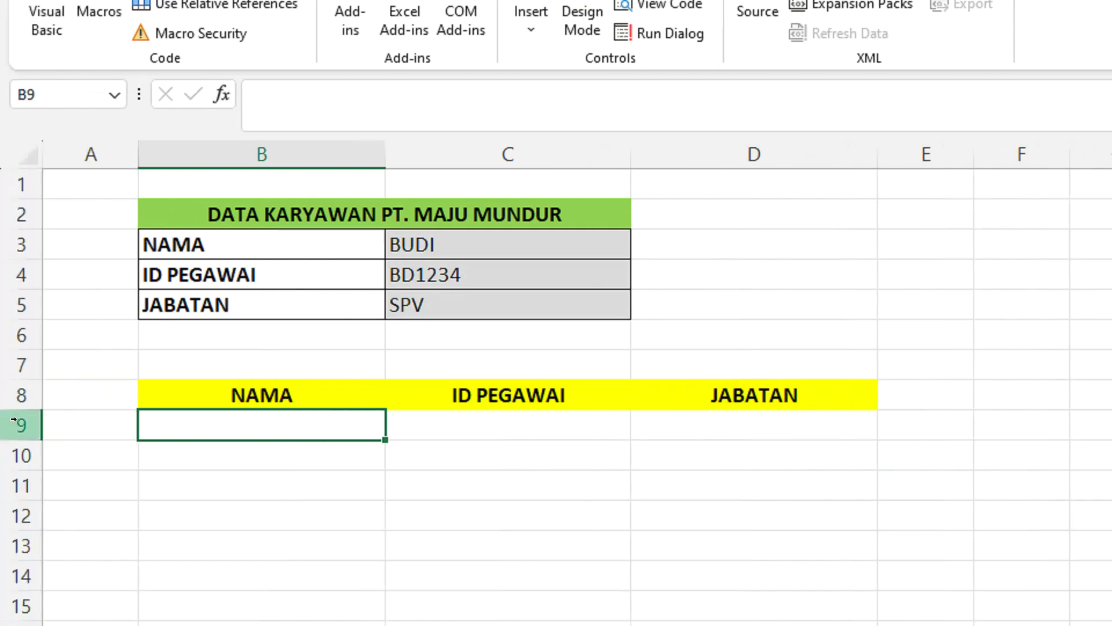
Insert a blank row 9 beneath the NAMA / ID PEGAWAI / JABATAN headers.
{"action": "right_click", "coordinate": [13, 419]}
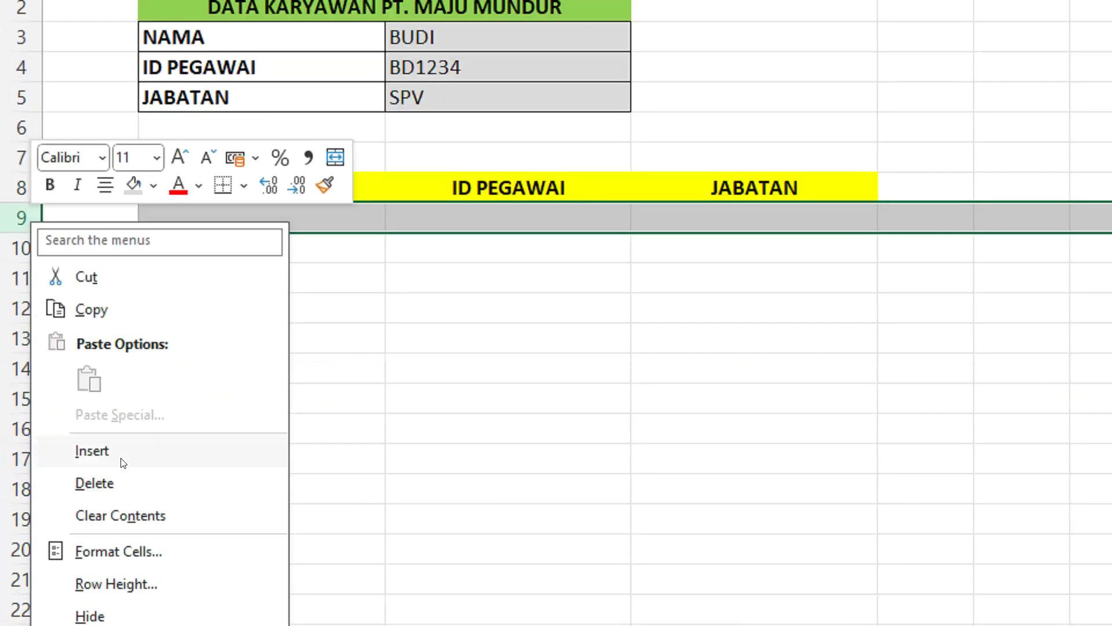
{"action": "left_click", "coordinate": [123, 455]}
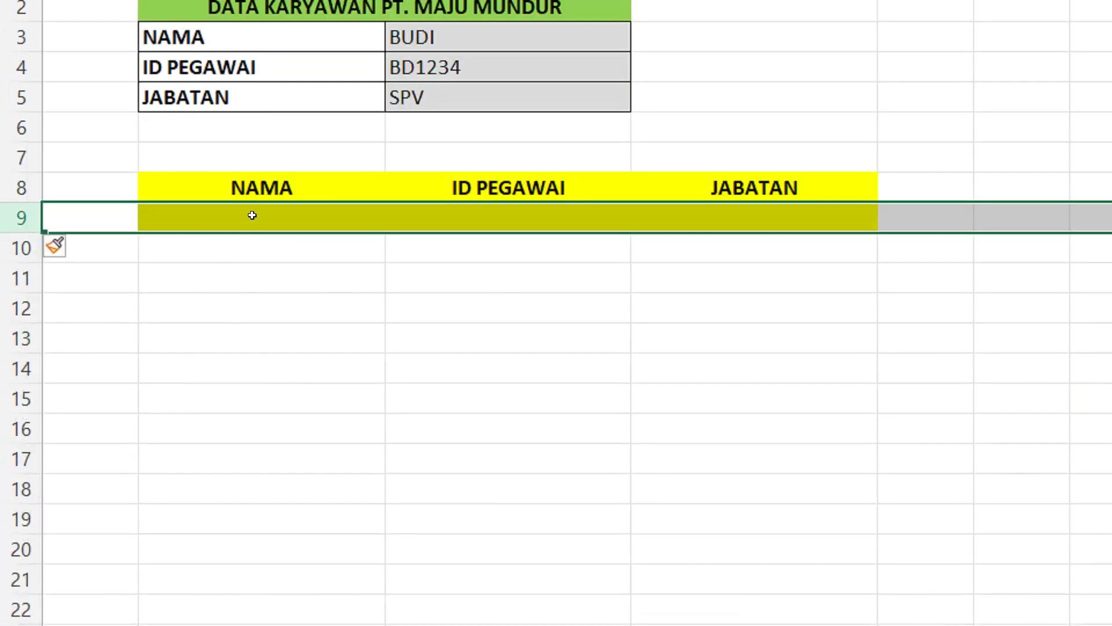
Copy the form values C3:C5 and paste them transposed across row 9 from B9.
{"action": "left_click", "coordinate": [735, 214]}
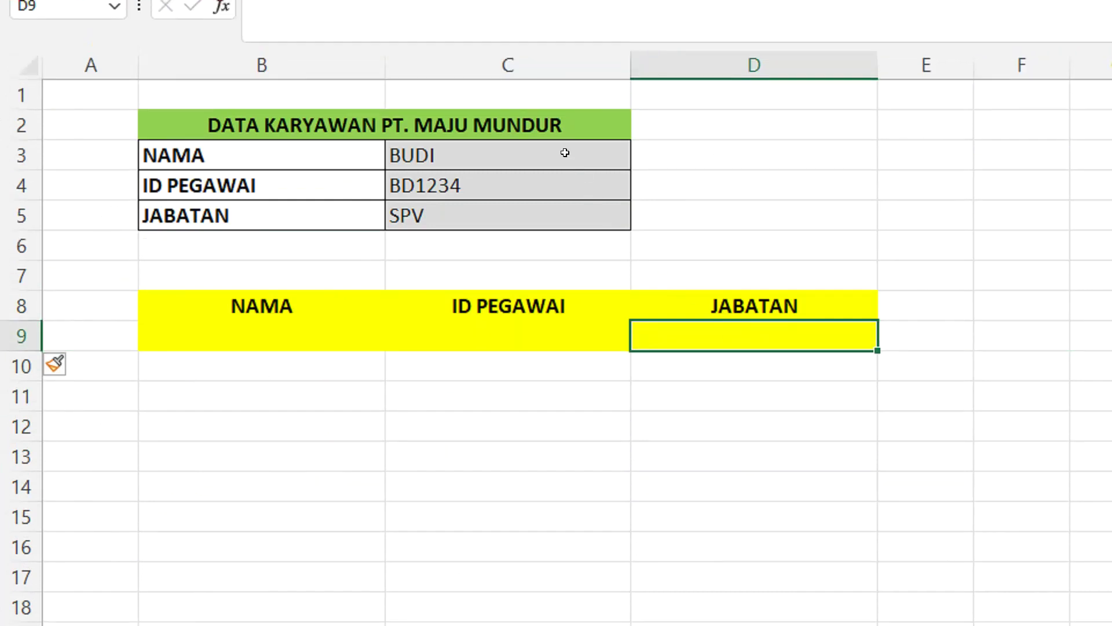
{"action": "left_click_drag", "start_coordinate": [566, 154], "coordinate": [563, 211]}
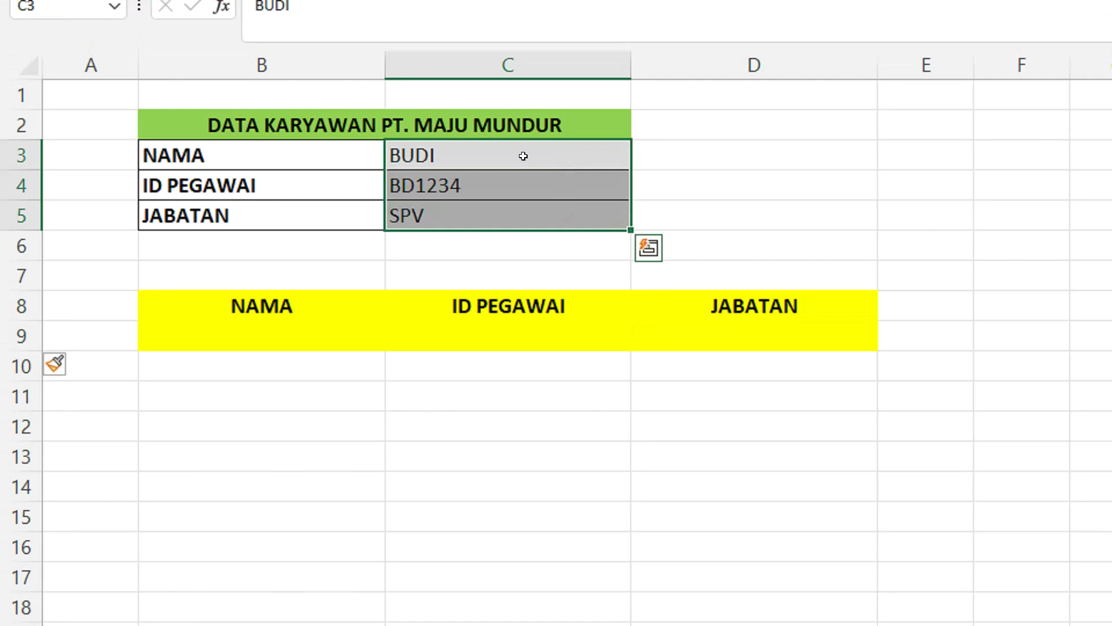
{"action": "right_click", "coordinate": [523, 155]}
{"action": "left_click", "coordinate": [586, 248]}
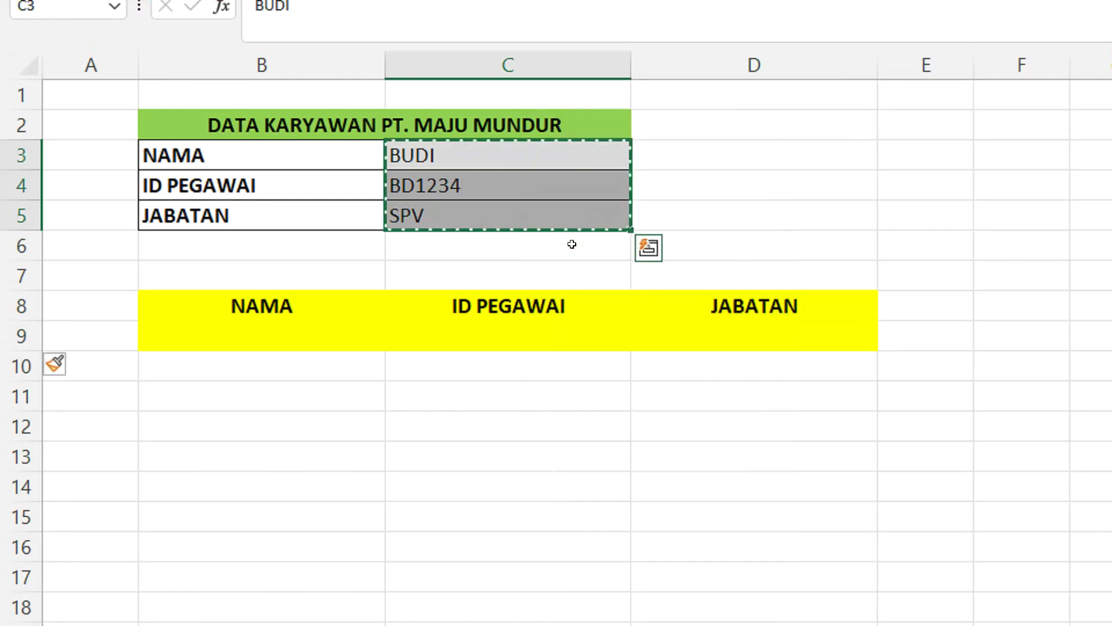
{"action": "right_click", "coordinate": [278, 322]}
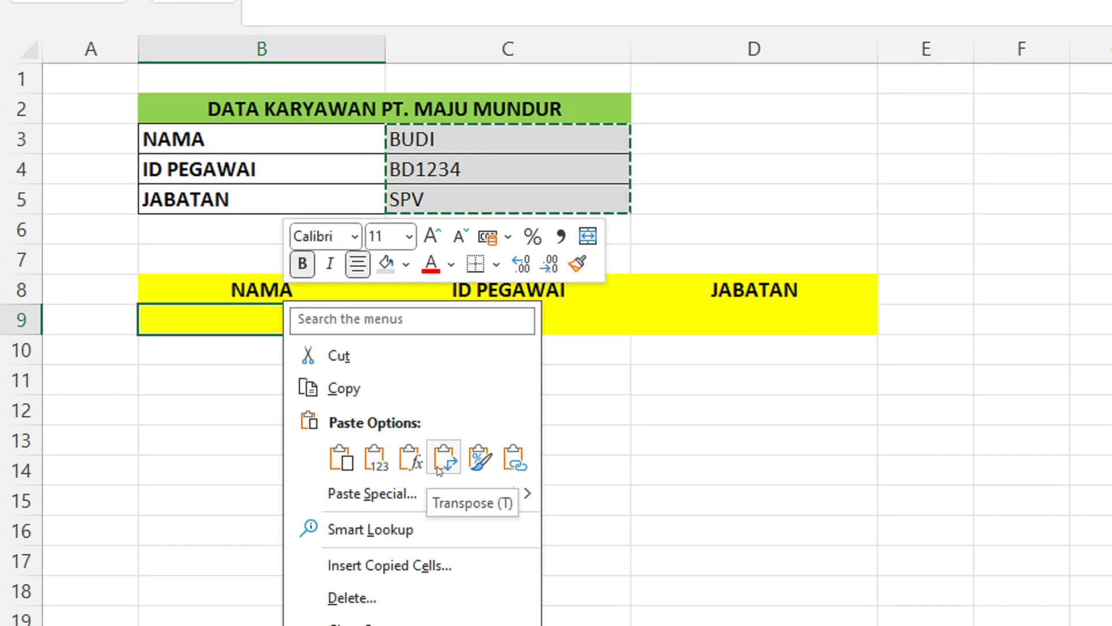
{"action": "left_click", "coordinate": [450, 462]}
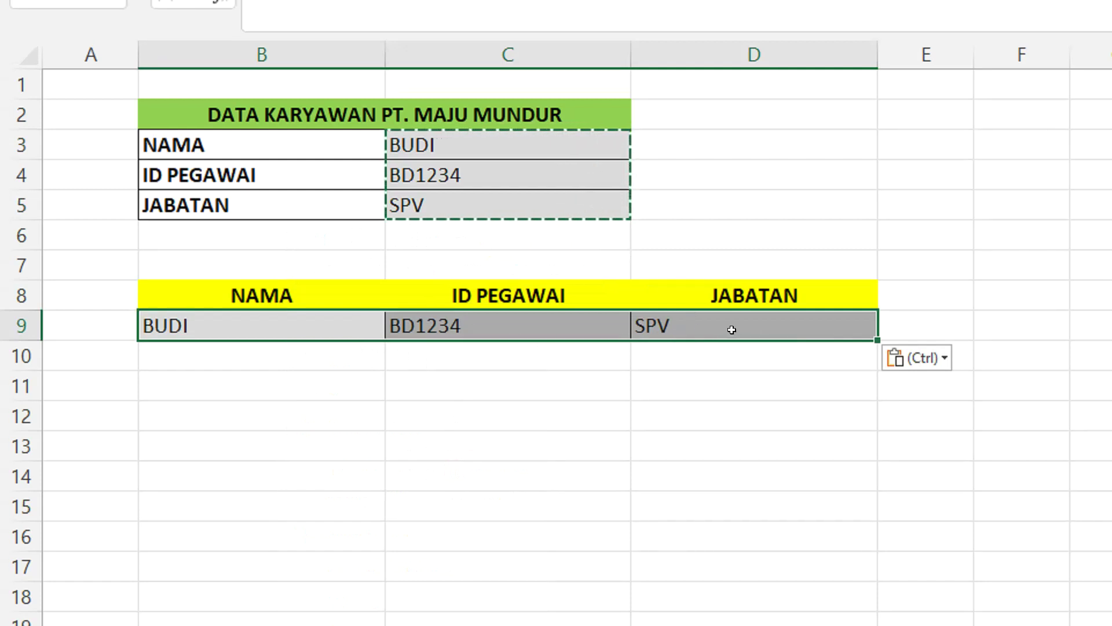
{"action": "left_click", "coordinate": [756, 325]}
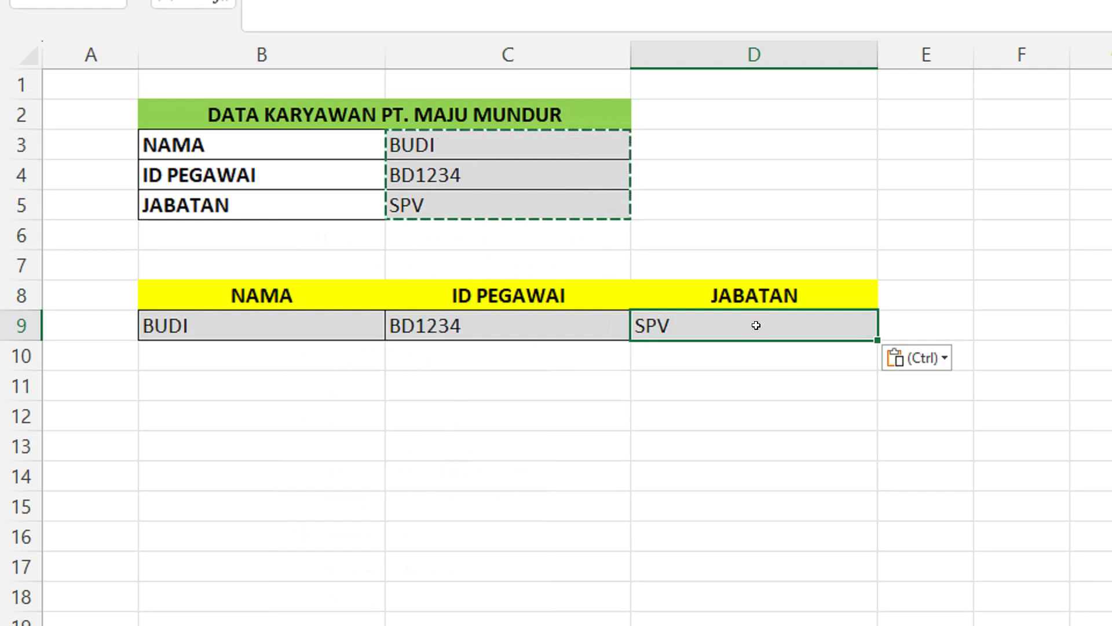
Clear the form's entry cells C3:C5.
{"action": "left_click", "coordinate": [558, 152]}
{"action": "left_click_drag", "start_coordinate": [558, 153], "coordinate": [556, 204]}
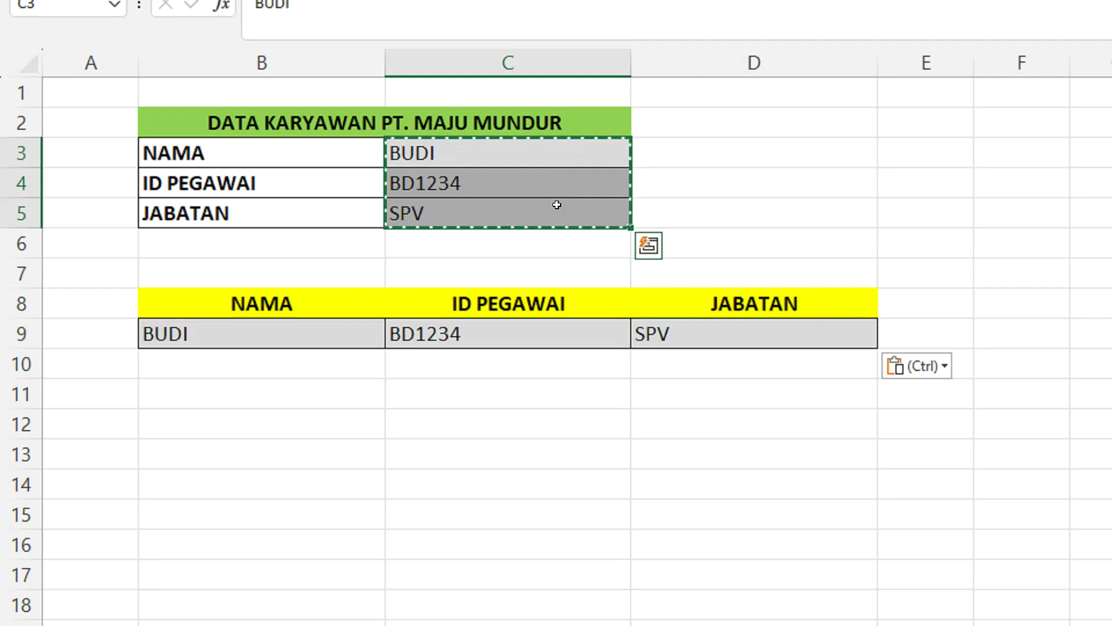
{"action": "key", "text": "Delete"}
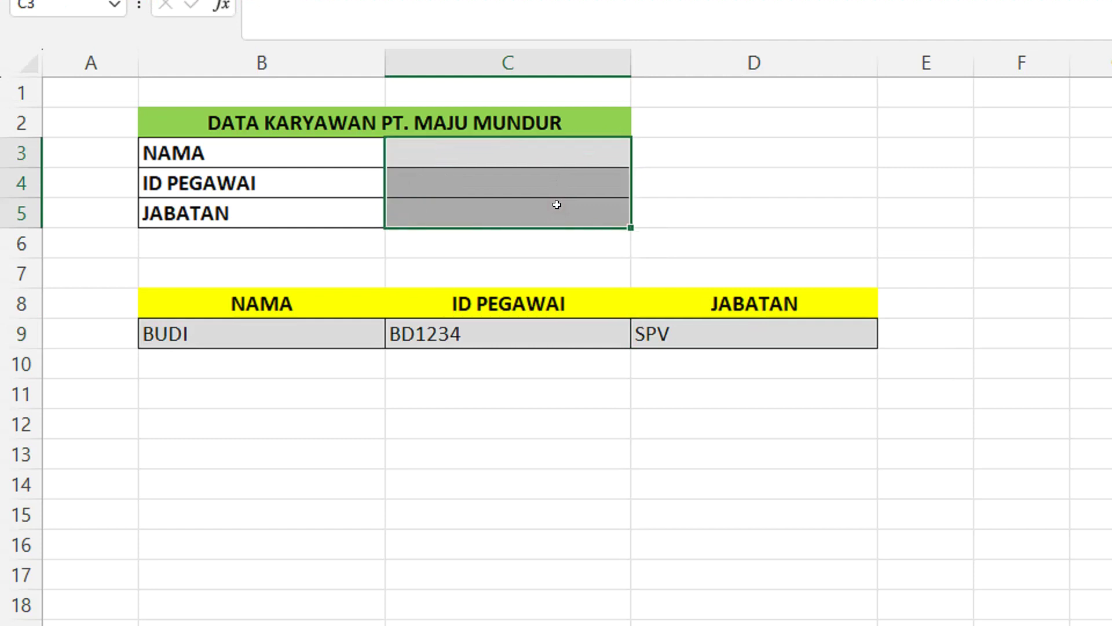
Stop recording the SIMPAN_DATA macro with cell C5 selected.
{"action": "left_click", "coordinate": [537, 209]}
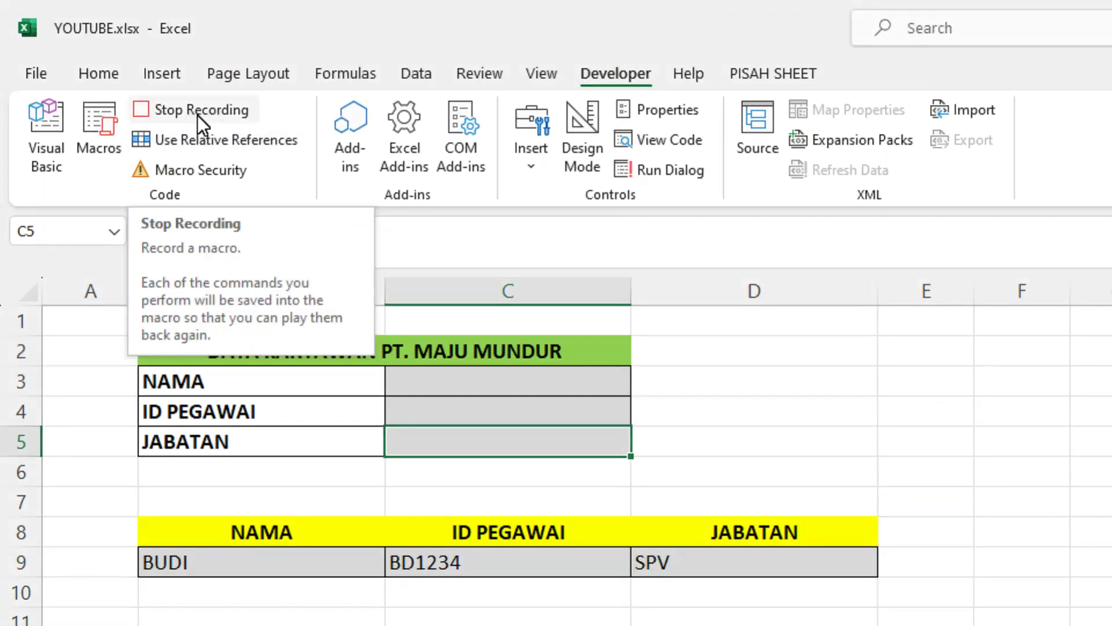
{"action": "left_click", "coordinate": [197, 116]}
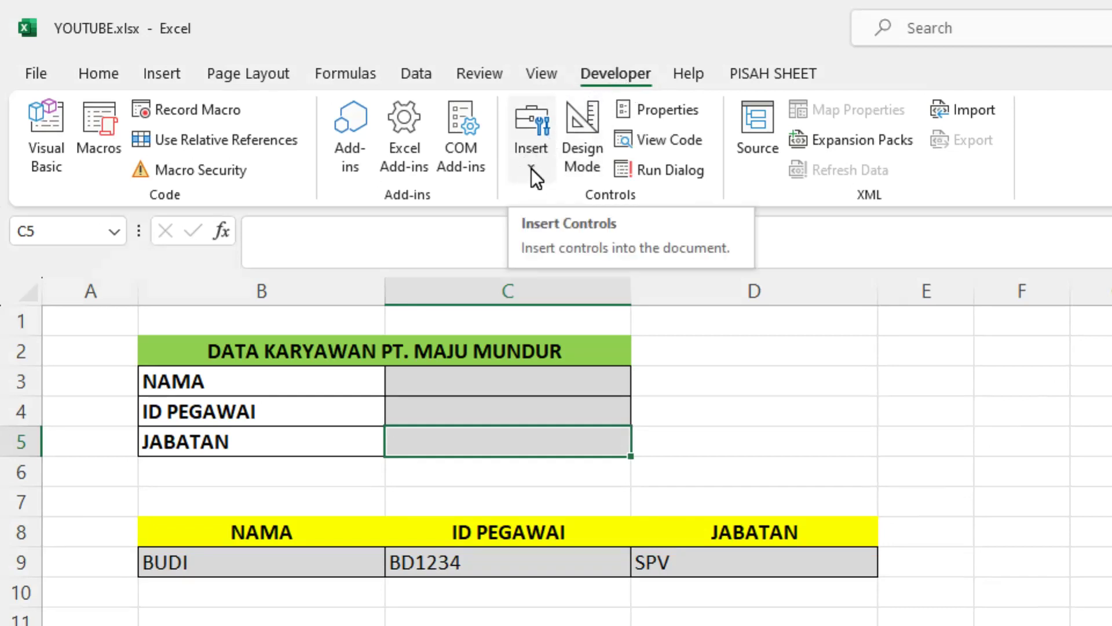
{"action": "left_click", "coordinate": [531, 168]}
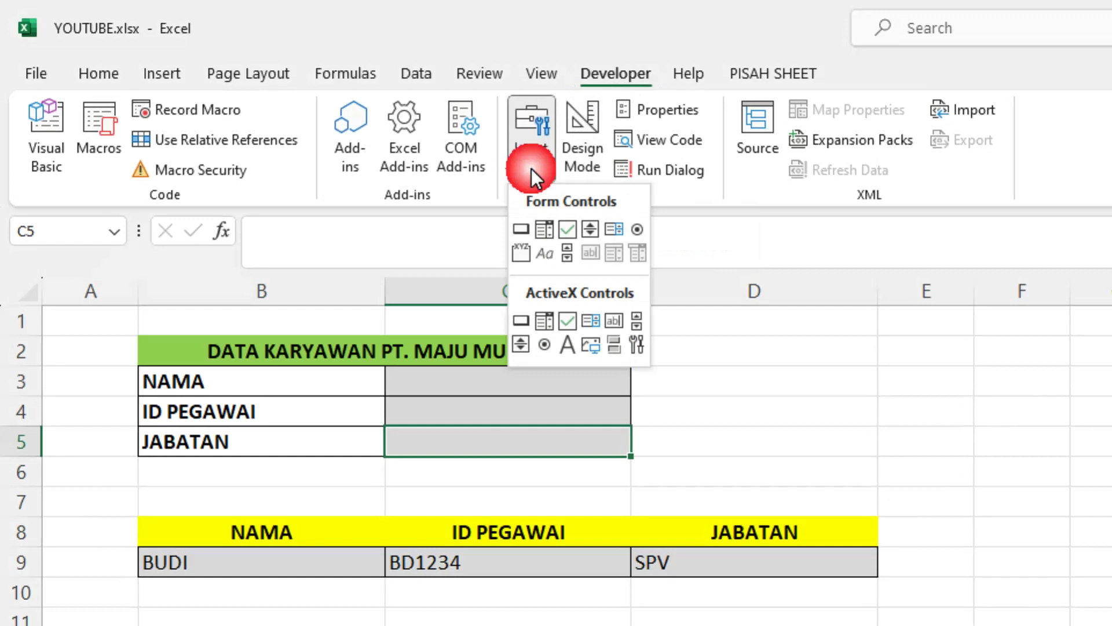
Draw a form button right of the form and assign it the SIMPAN_DATA macro.
{"action": "left_click", "coordinate": [526, 231]}
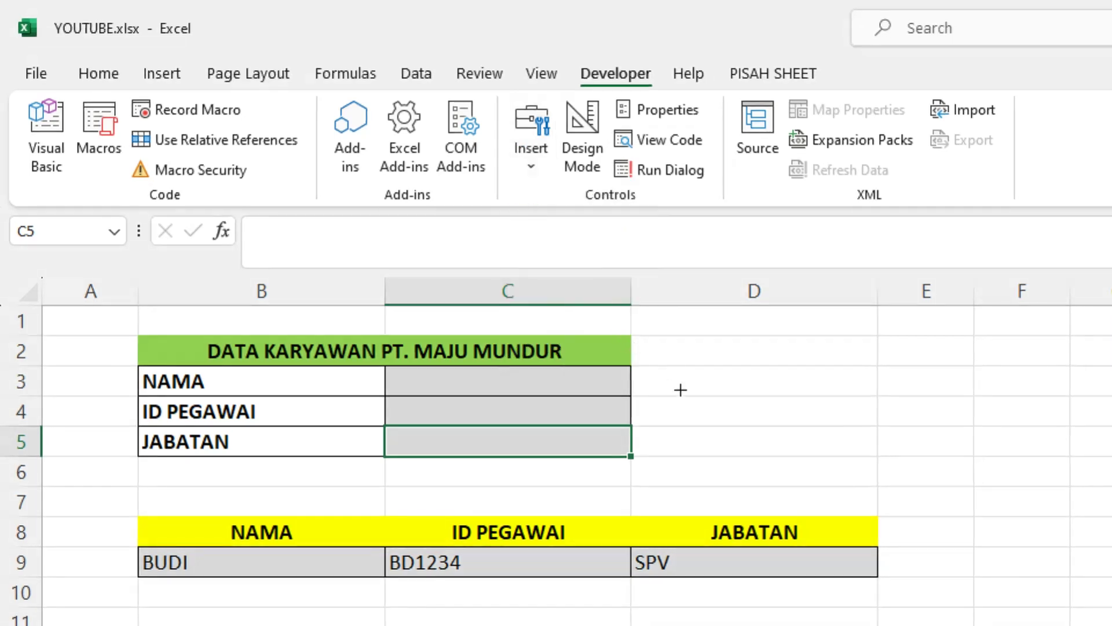
{"action": "mouse_move", "coordinate": [673, 367]}
{"action": "left_mouse_down"}
{"action": "mouse_move", "coordinate": [847, 443]}
{"action": "mouse_move", "coordinate": [826, 444]}
{"action": "left_mouse_up"}
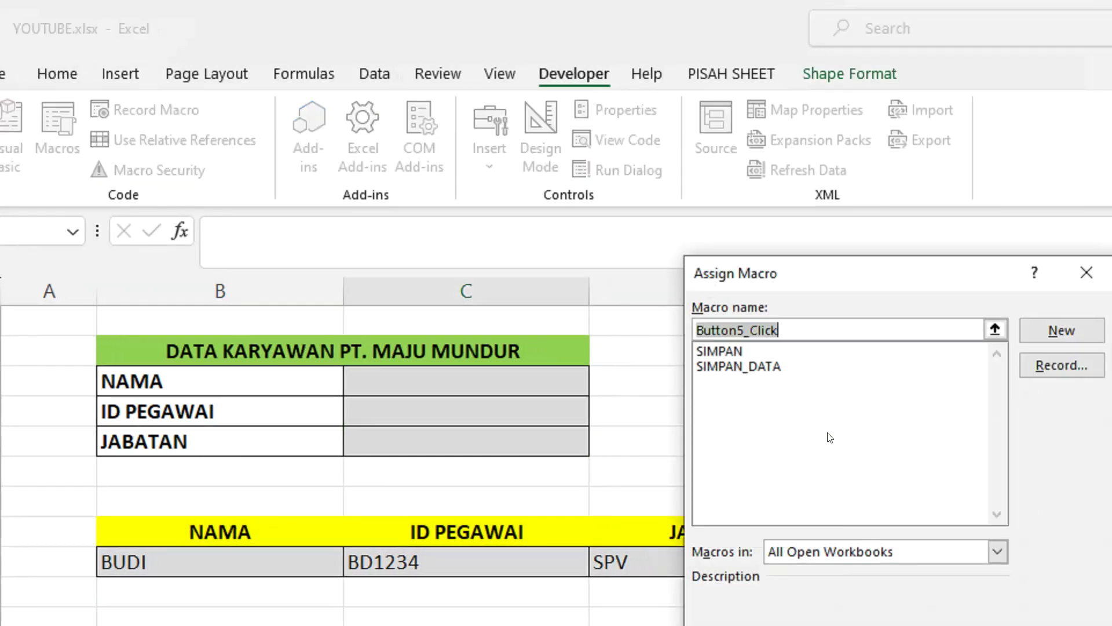
{"action": "left_click", "coordinate": [756, 370]}
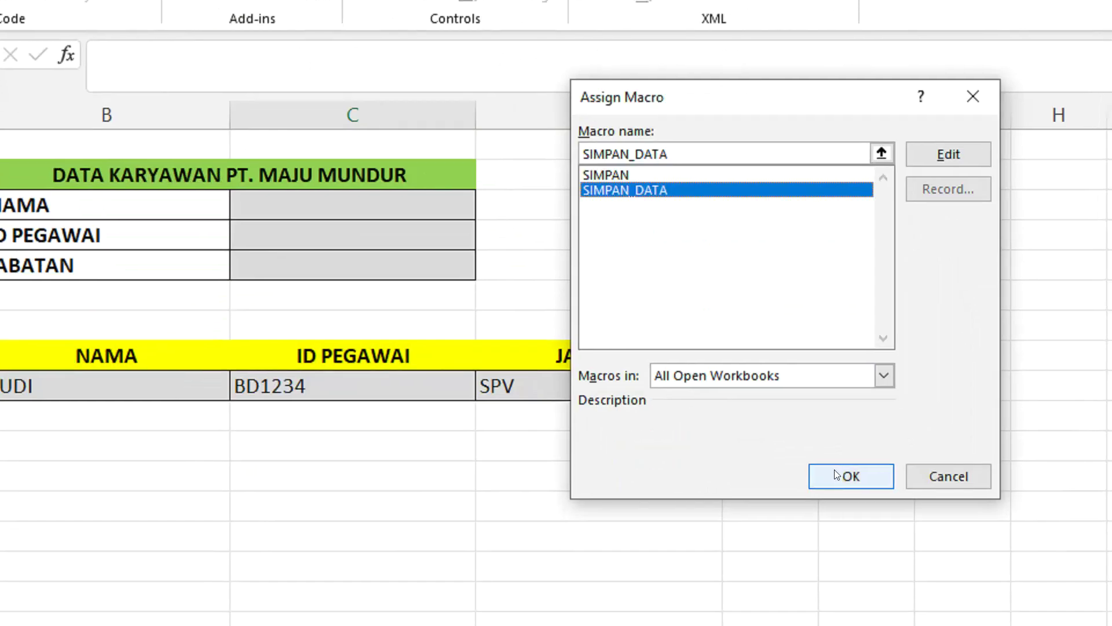
{"action": "left_click", "coordinate": [835, 475]}
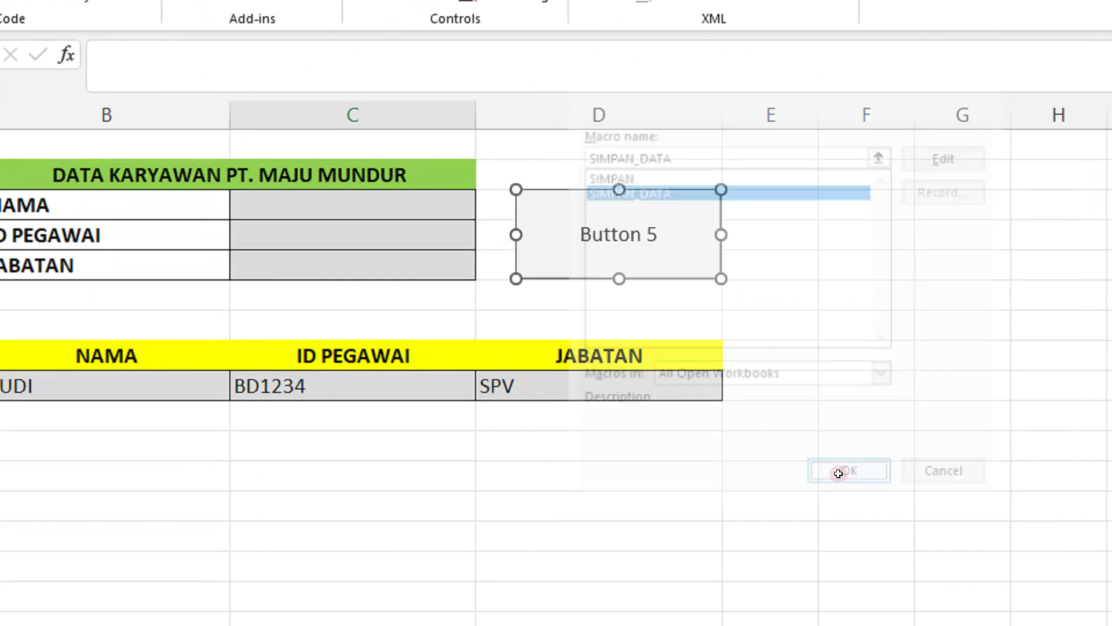
Change the button's label to SIMPAN DATA, then select the form's NAMA cell.
{"action": "left_click", "coordinate": [577, 228]}
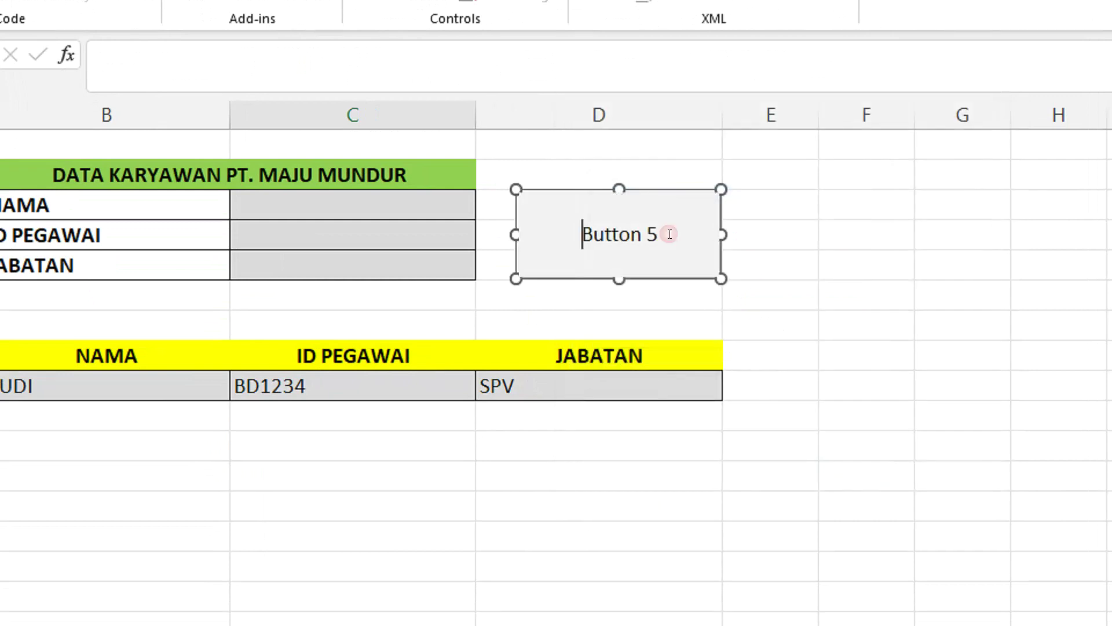
{"action": "key", "text": "Delete"}
{"action": "key", "text": "Delete"}
{"action": "key", "text": "Delete"}
{"action": "key", "text": "Delete"}
{"action": "key", "text": "Delete"}
{"action": "key", "text": "Delete"}
{"action": "key", "text": "Delete"}
{"action": "type", "text": "SIMPAN DATA"}
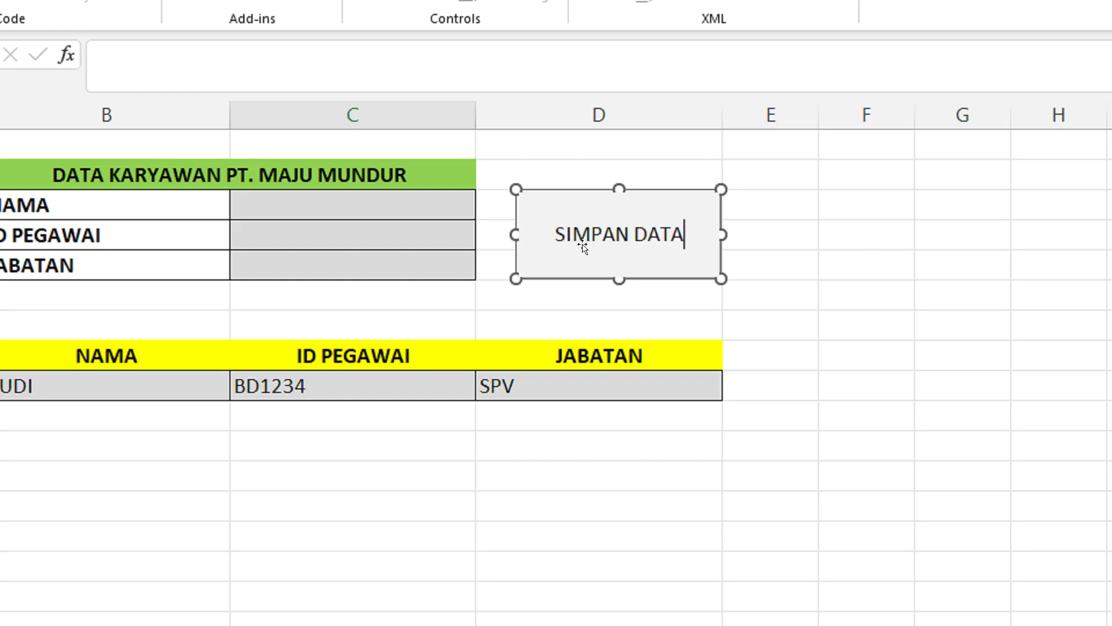
{"action": "left_click", "coordinate": [788, 261]}
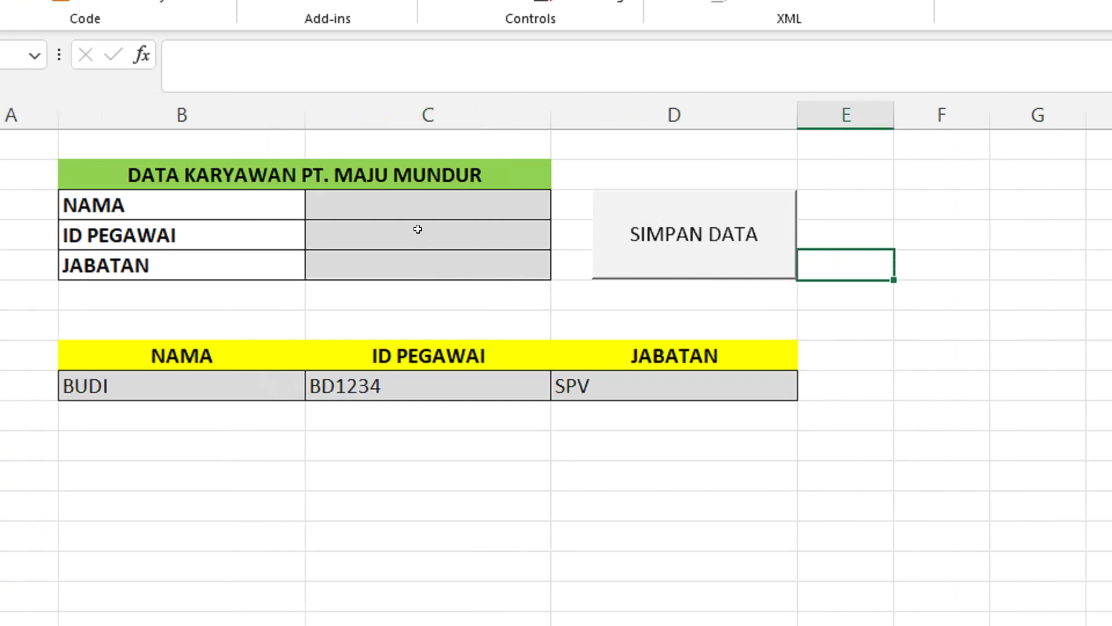
{"action": "left_click", "coordinate": [420, 206]}
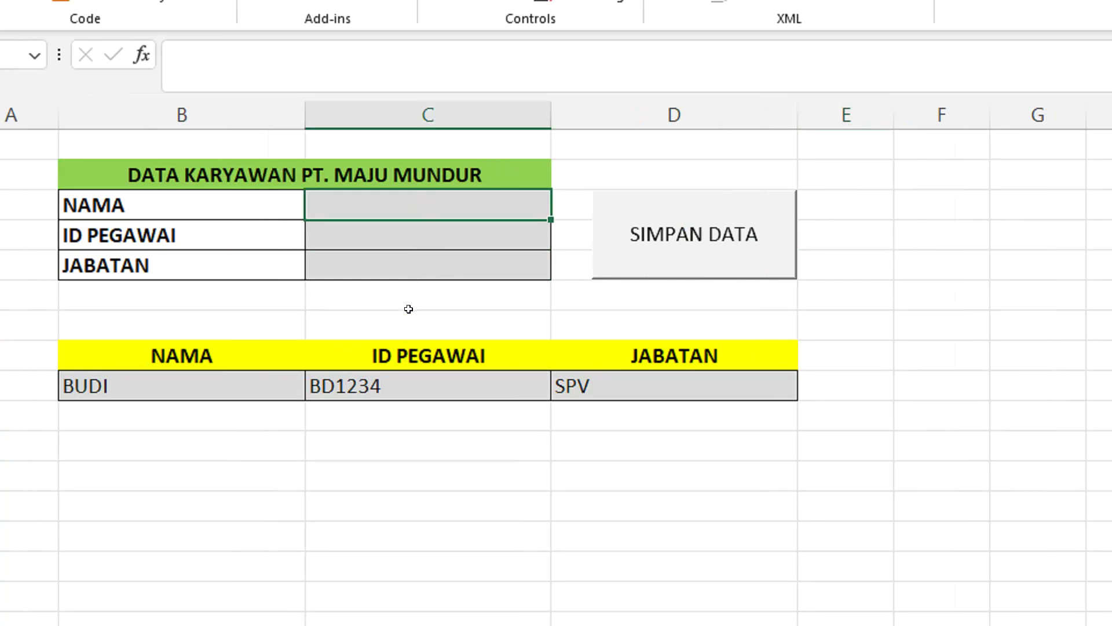
Enter an employee with position MANDOR in the form and save it with SIMPAN DATA.
{"action": "type", "text": "S"}
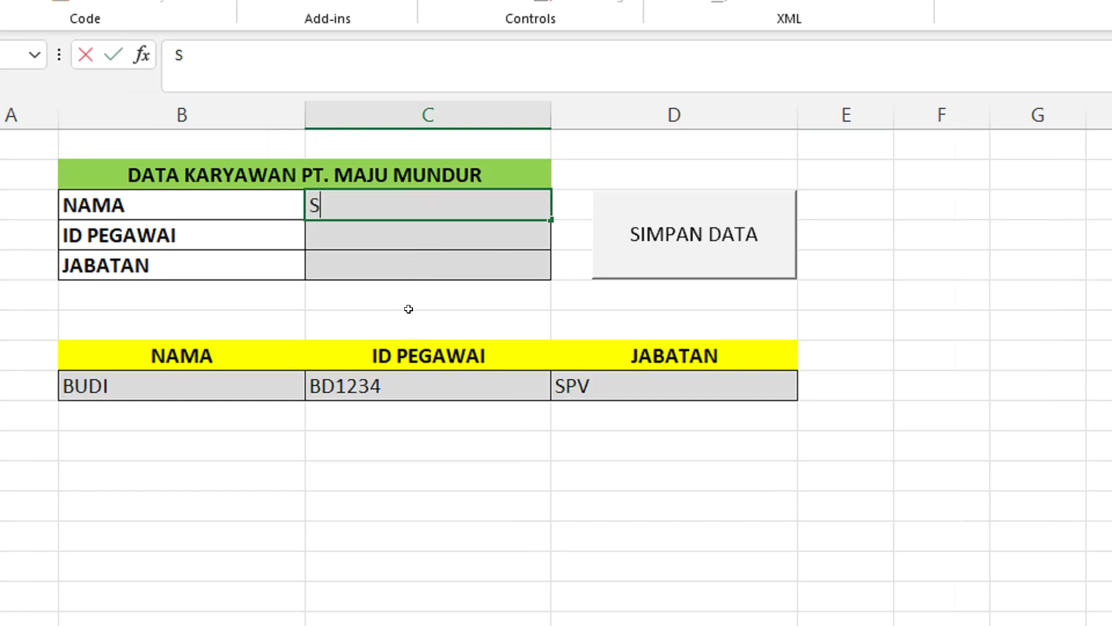
{"action": "type", "text": "ONIA"}
{"action": "key", "text": "Return"}
{"action": "type", "text": "SN1234"}
{"action": "left_click", "coordinate": [374, 255]}
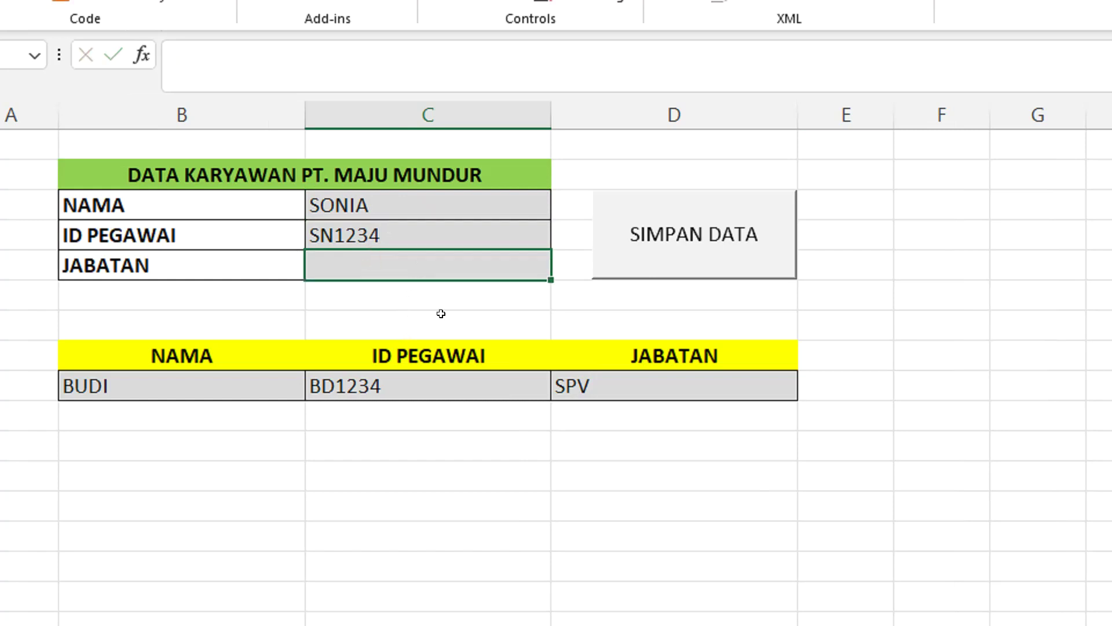
{"action": "type", "text": "MANDOR"}
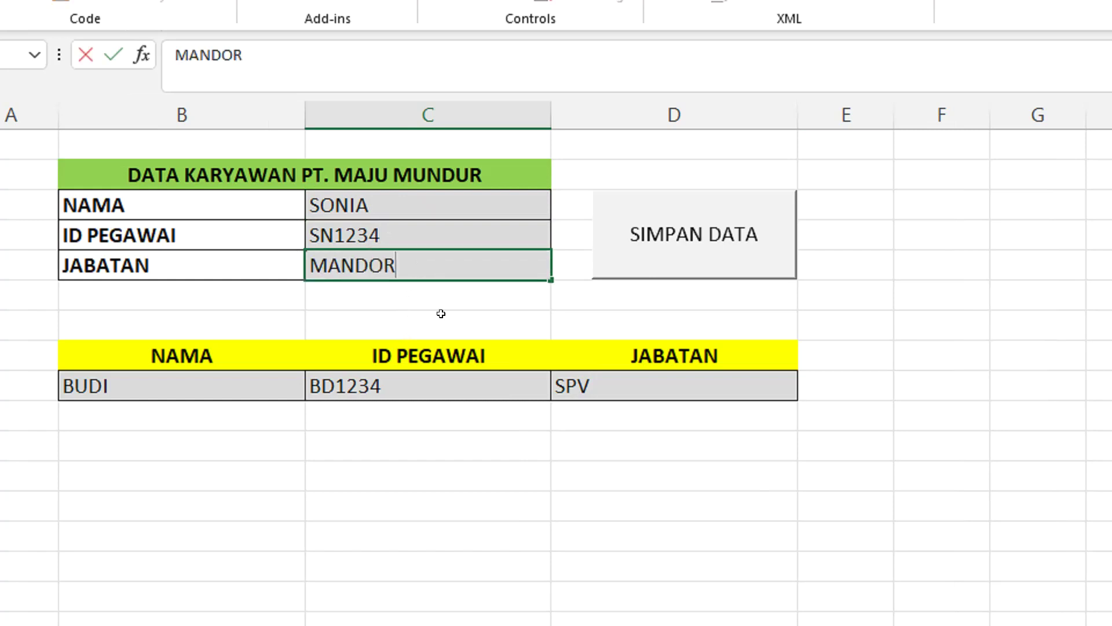
{"action": "left_click", "coordinate": [691, 249]}
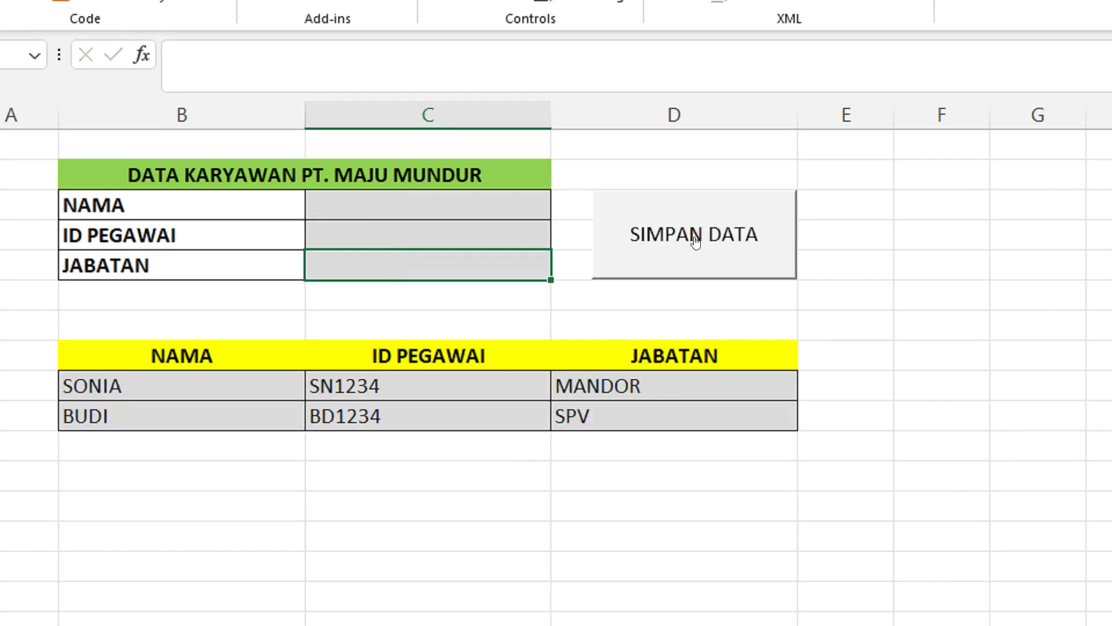
{"action": "left_click_drag", "start_coordinate": [226, 387], "coordinate": [654, 387]}
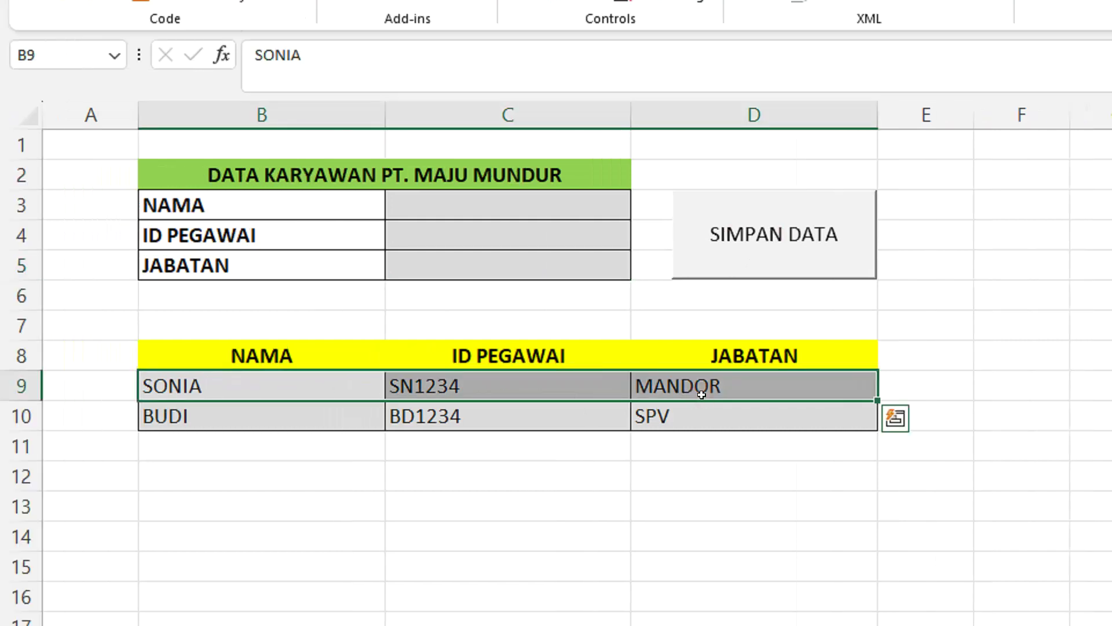
Enter another employee with position DIREKTUR and save it to the table's top.
{"action": "left_click", "coordinate": [559, 200]}
{"action": "type", "text": "AGUS SUBAGYO"}
{"action": "left_click", "coordinate": [548, 236]}
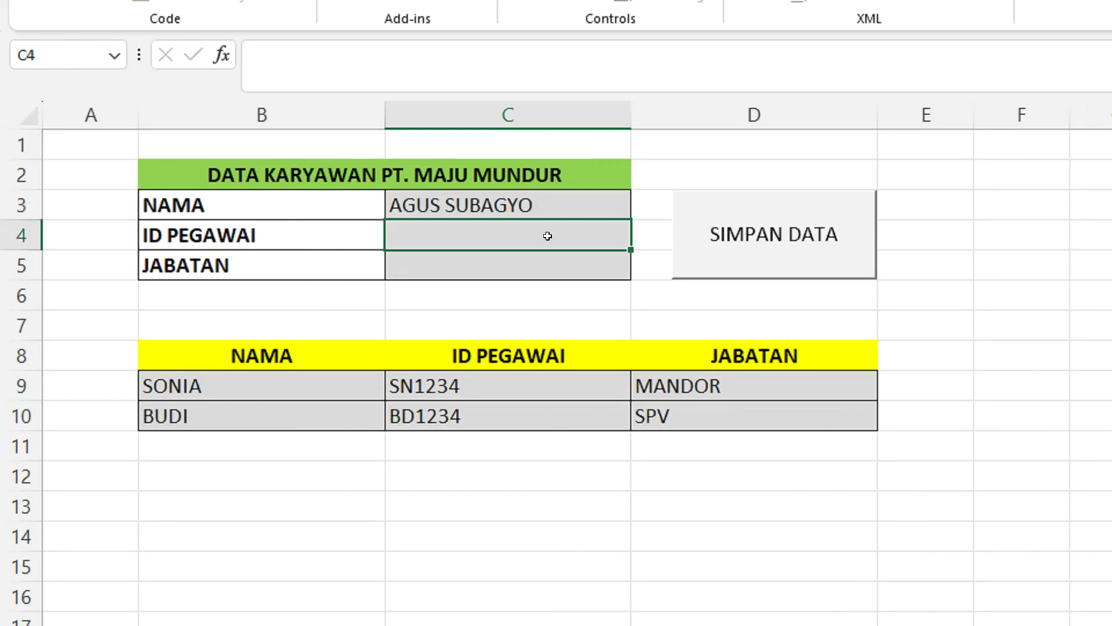
{"action": "type", "text": "AS1234"}
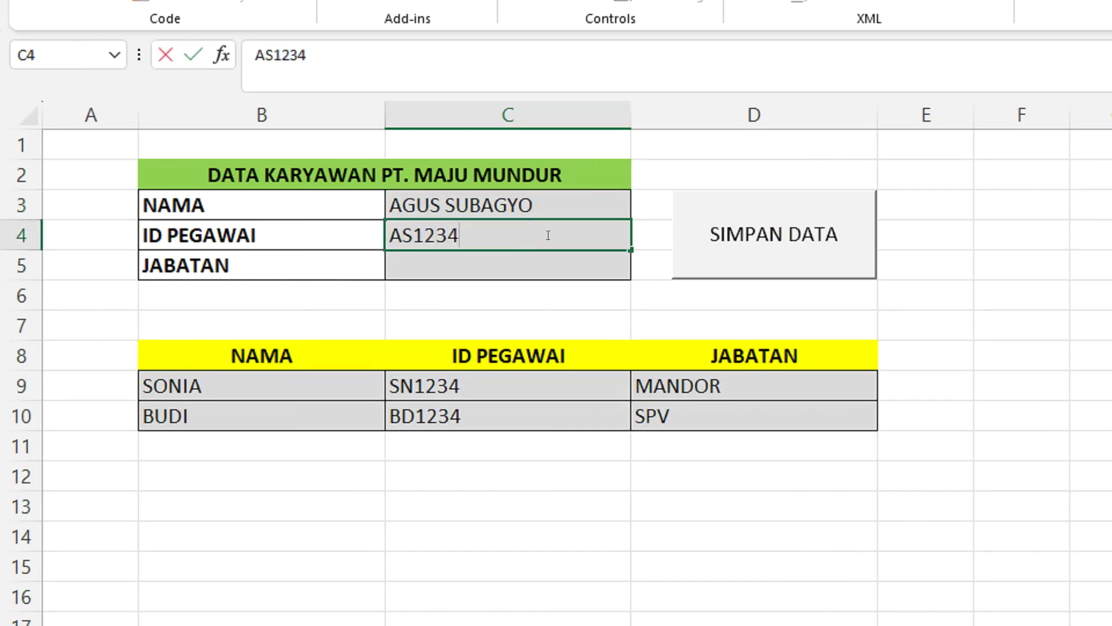
{"action": "left_click", "coordinate": [530, 267]}
{"action": "type", "text": "DIREKTUR"}
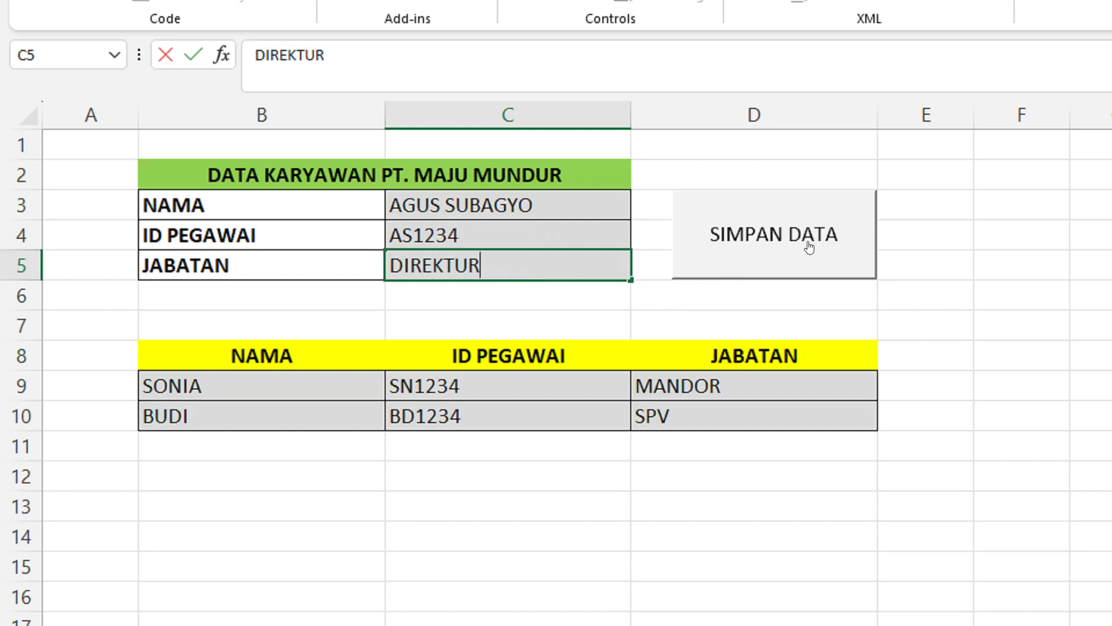
{"action": "left_click", "coordinate": [810, 248]}
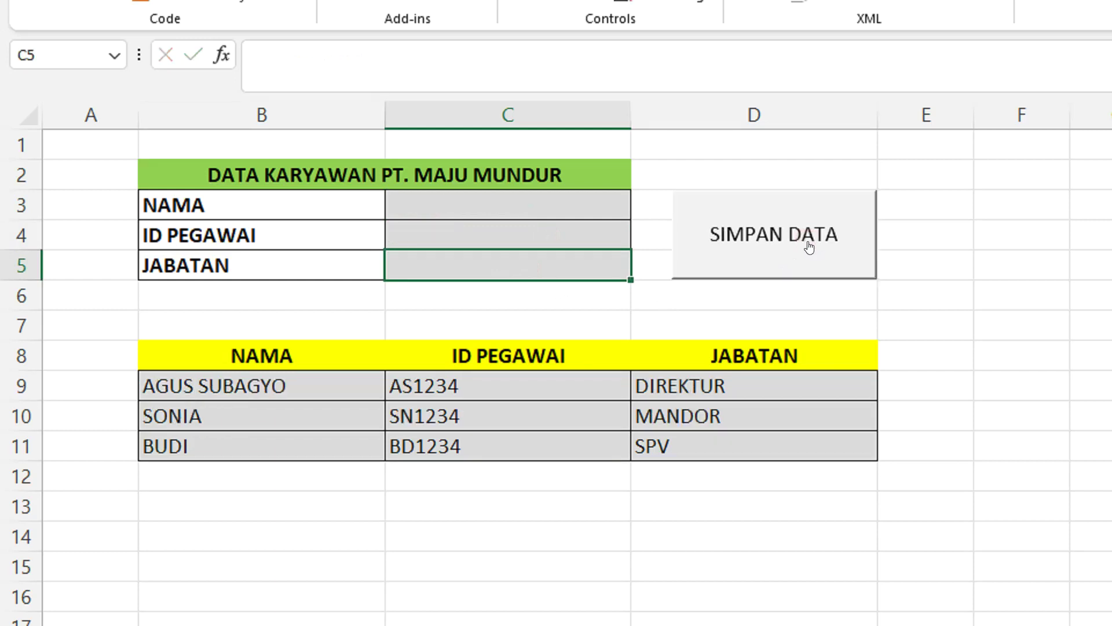
Fill the form with the employee's full name, employee ID and position STAF, then save with SIMPAN DATA.
{"action": "left_click", "coordinate": [573, 207]}
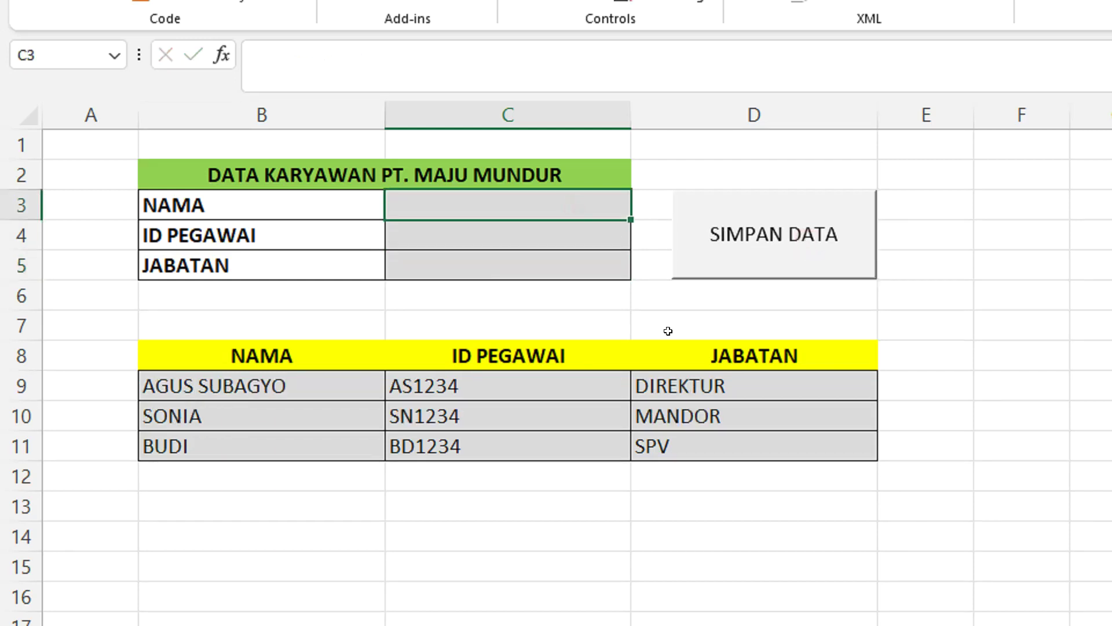
{"action": "type", "text": "DONI KURNIAWAN"}
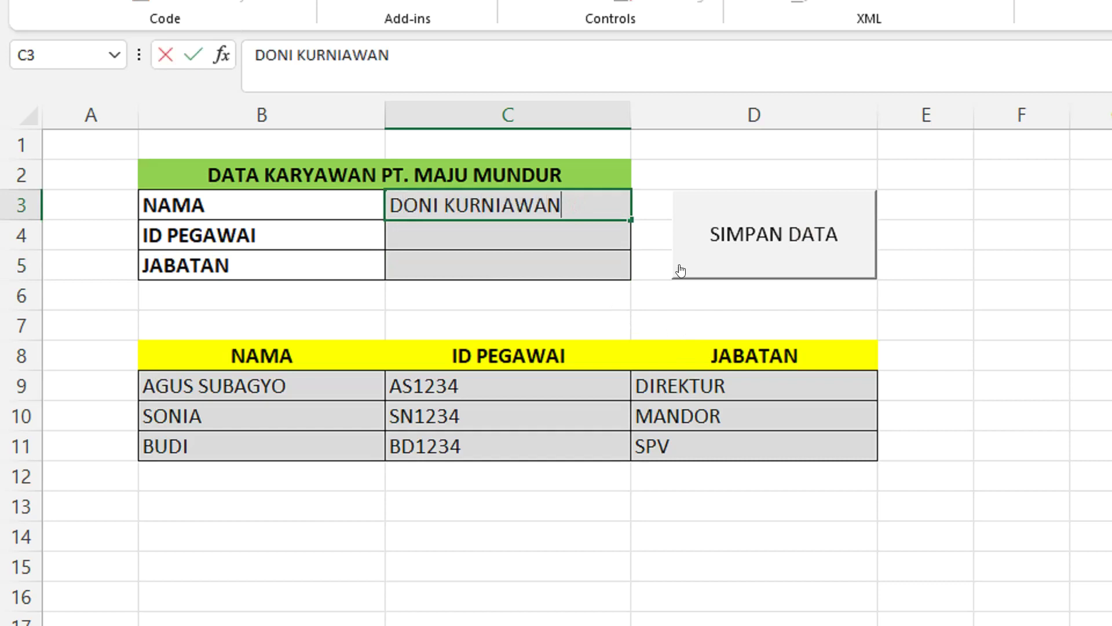
{"action": "left_click", "coordinate": [516, 233]}
{"action": "type", "text": "DK"}
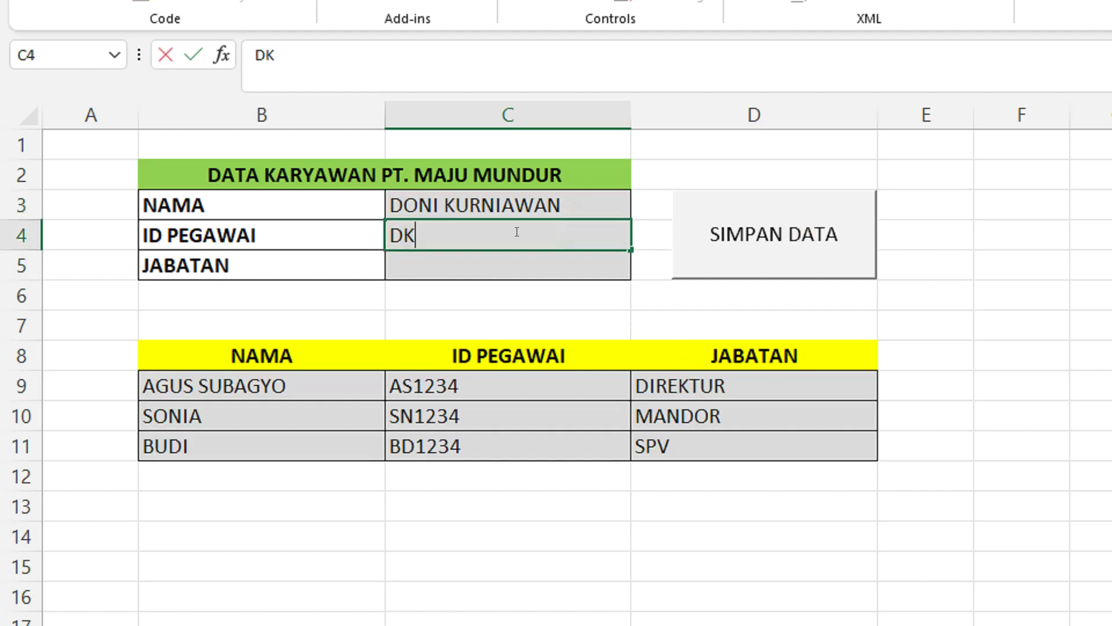
{"action": "type", "text": "1234"}
{"action": "left_click", "coordinate": [509, 253]}
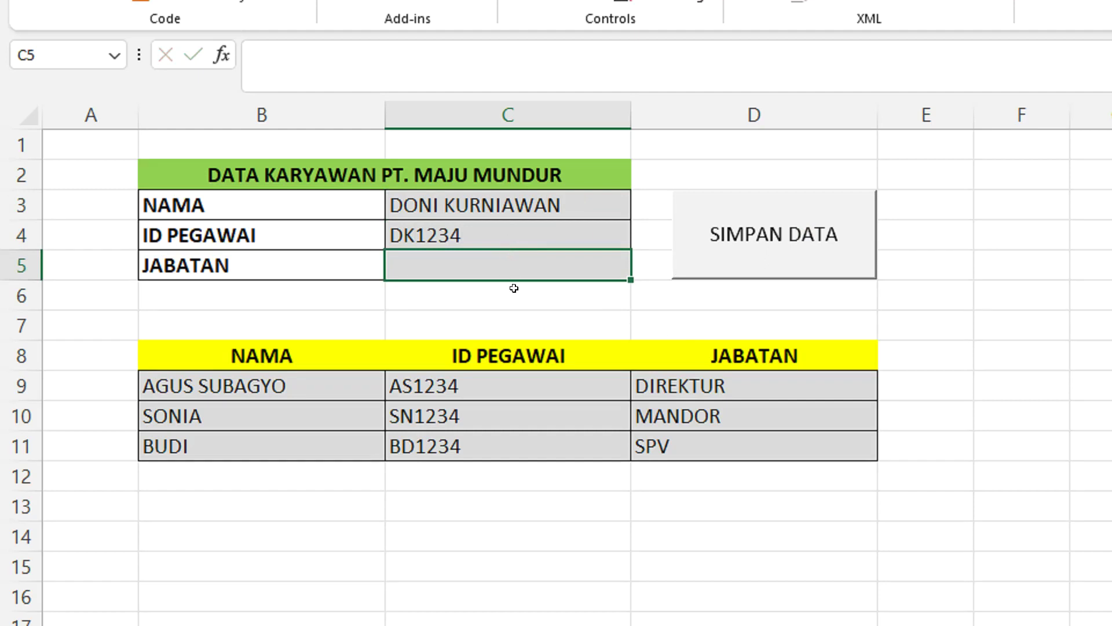
{"action": "type", "text": "STAF"}
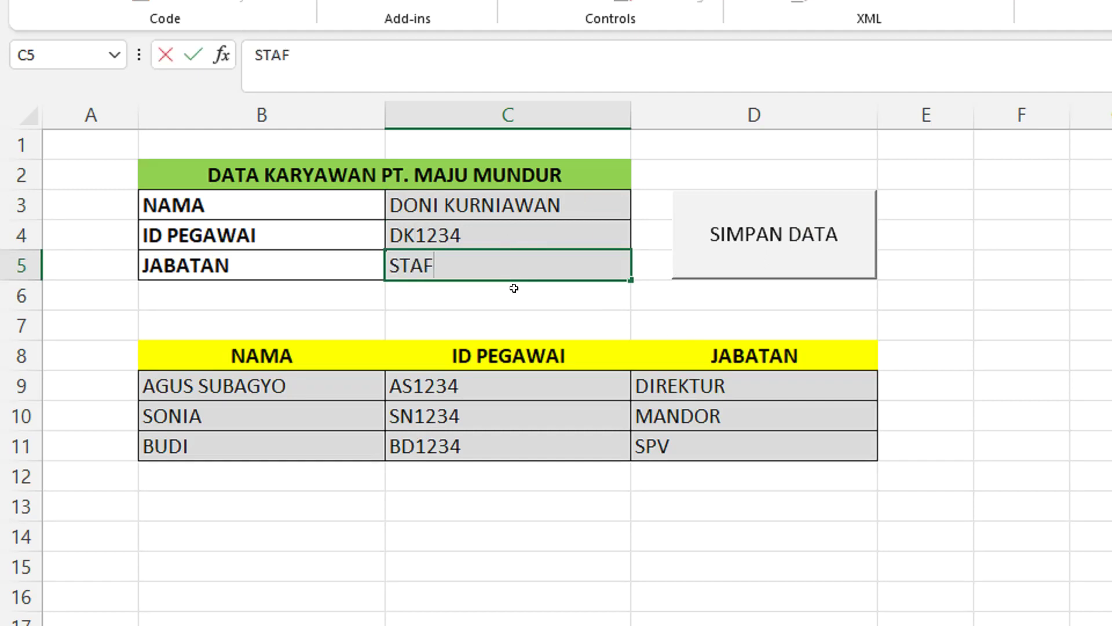
{"action": "left_click", "coordinate": [779, 244]}
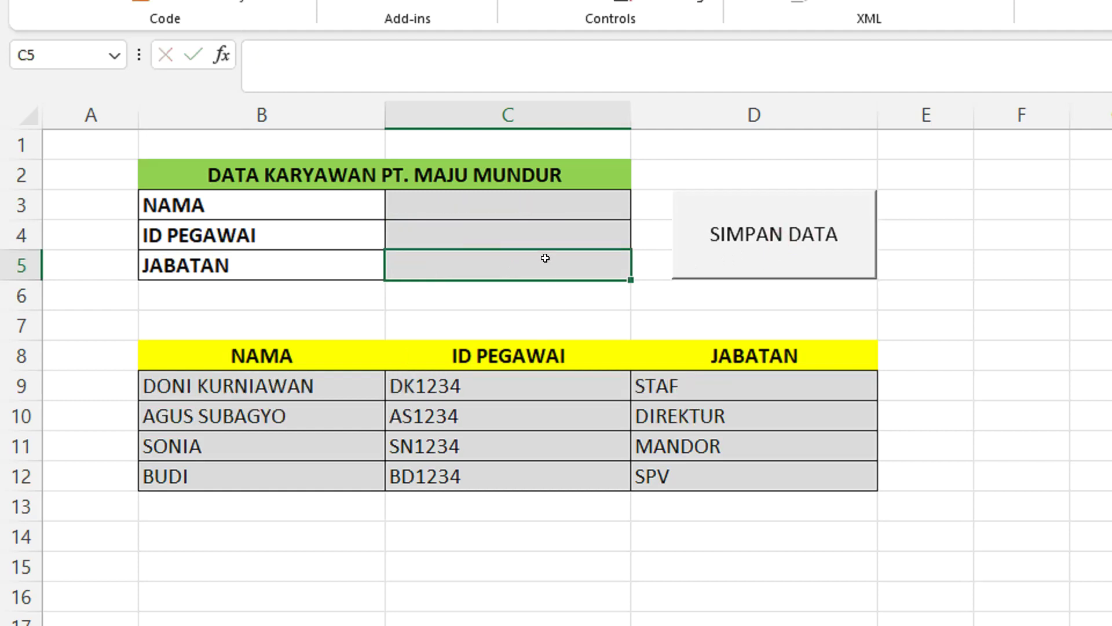
Check that the NAMA, ID PEGAWAI and JABATAN input cells are now empty.
{"action": "left_click", "coordinate": [505, 202]}
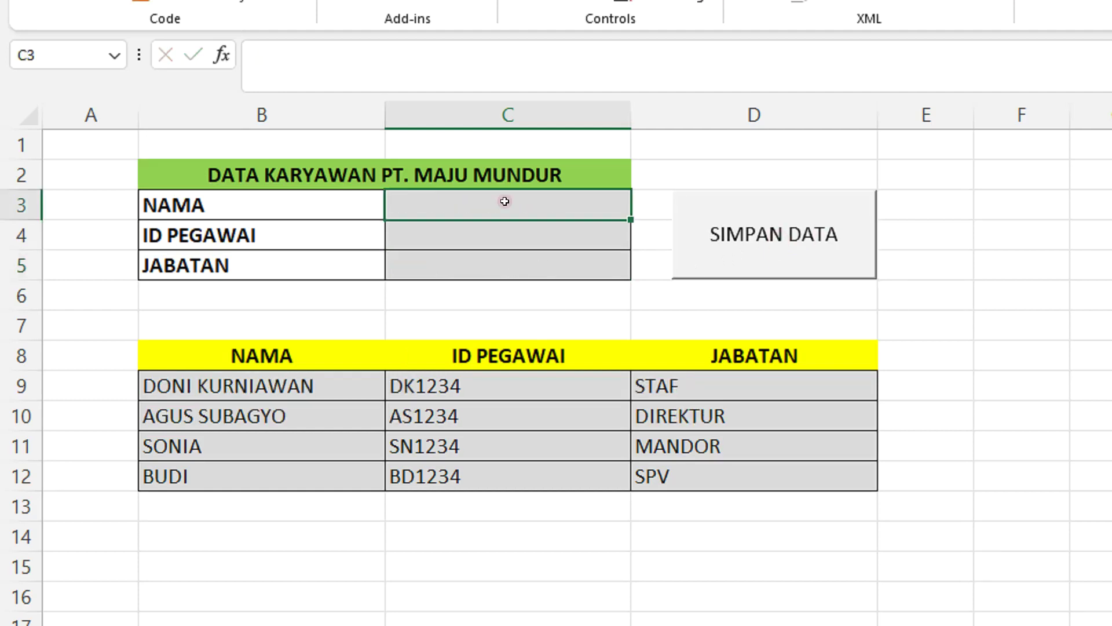
{"action": "left_click", "coordinate": [502, 230]}
{"action": "left_click", "coordinate": [504, 258]}
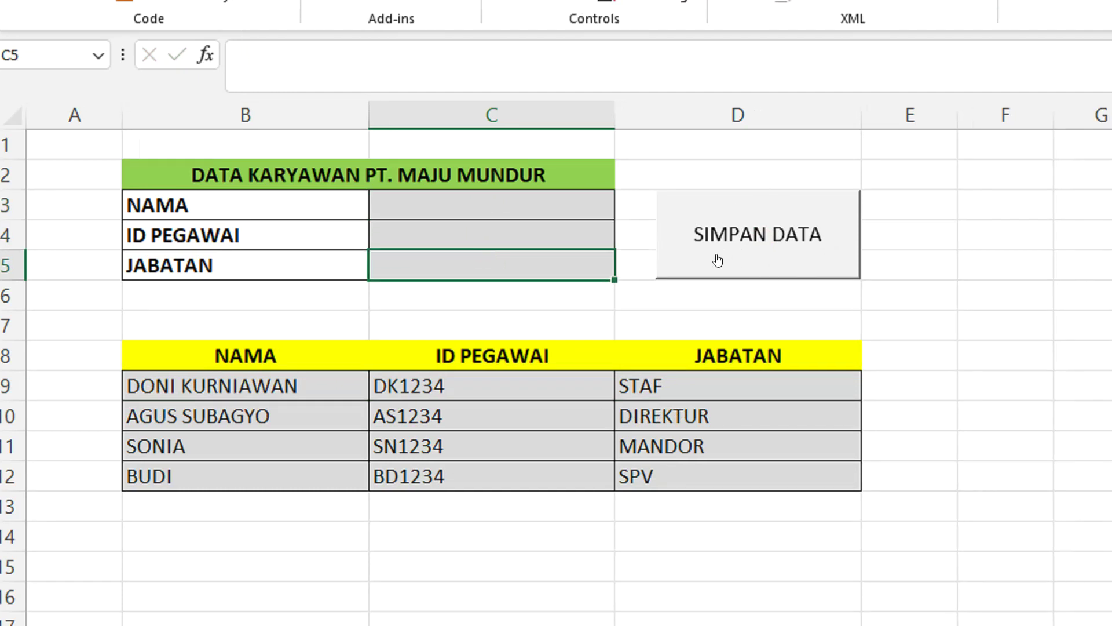
{"action": "left_click_drag", "start_coordinate": [360, 389], "coordinate": [741, 465]}
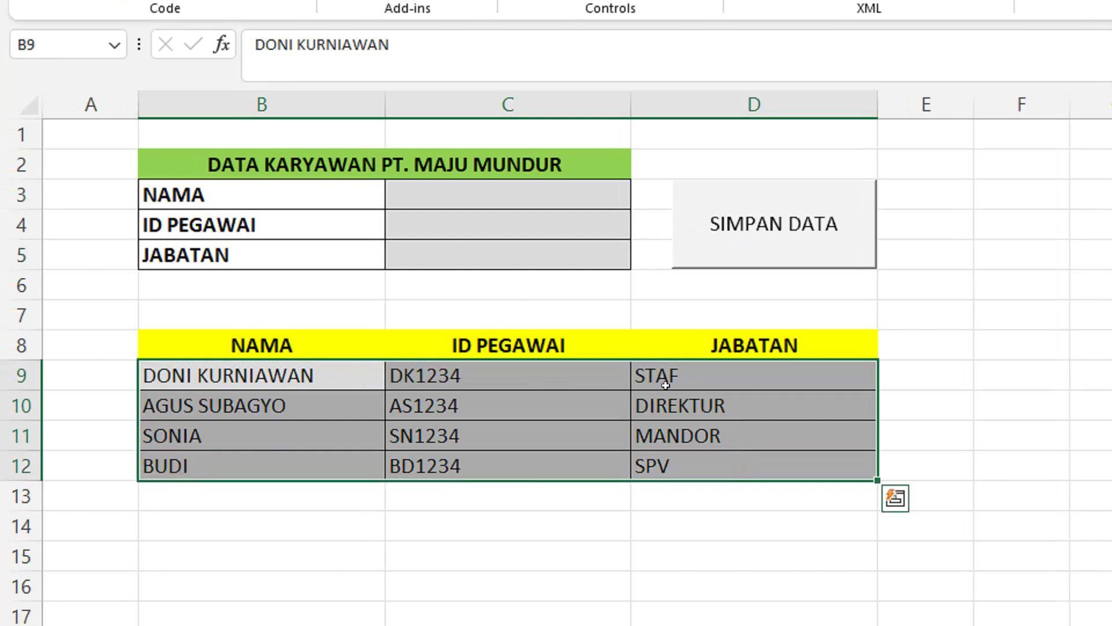
{"action": "left_click", "coordinate": [637, 303]}
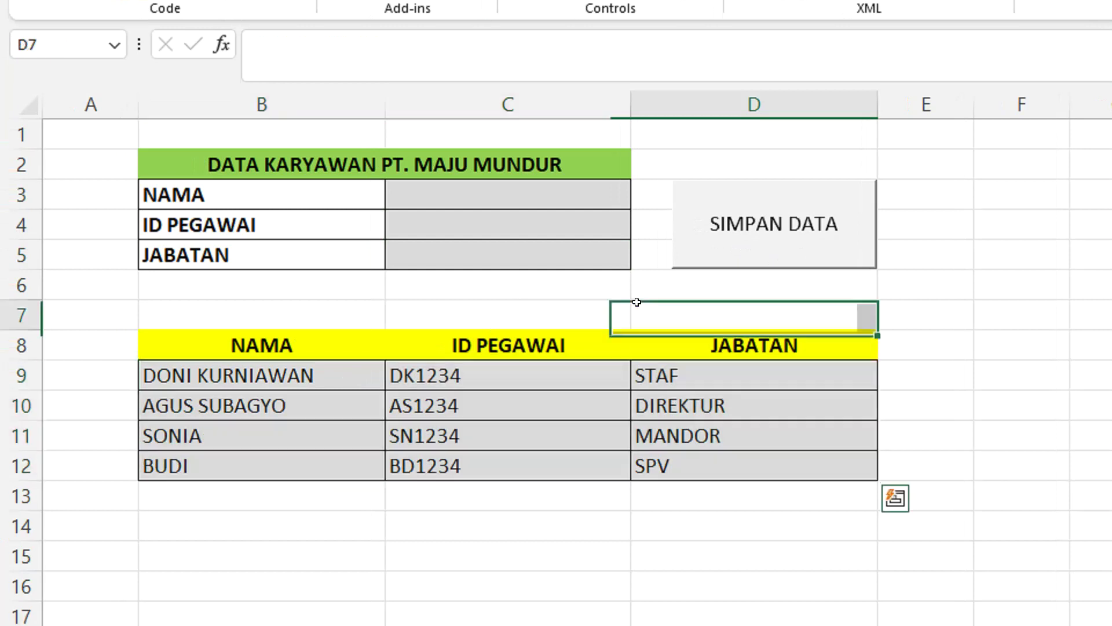